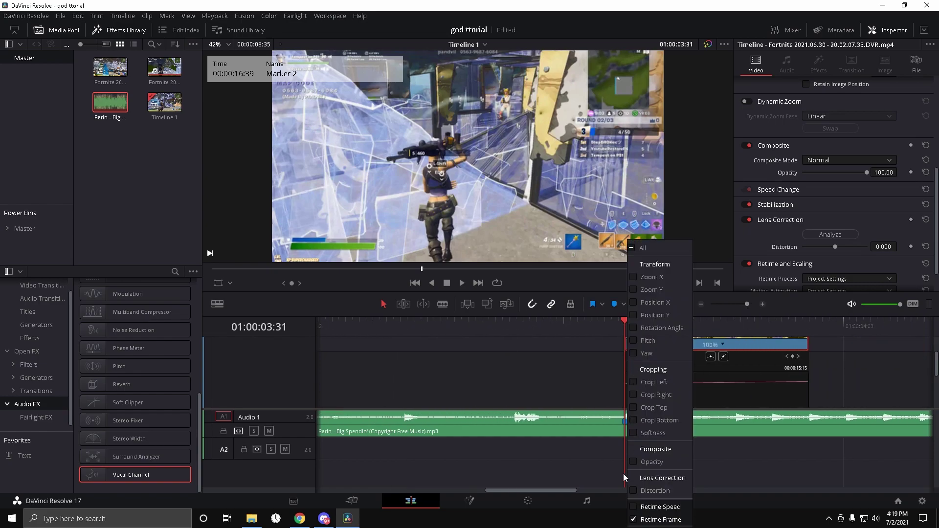
Step: Switch the Video 2 clip's retime curve from Retime Frame to Retime Speed
{"action": "left_click", "coordinate": [635, 509]}
{"action": "left_click", "coordinate": [634, 520]}
{"action": "left_click", "coordinate": [798, 329]}
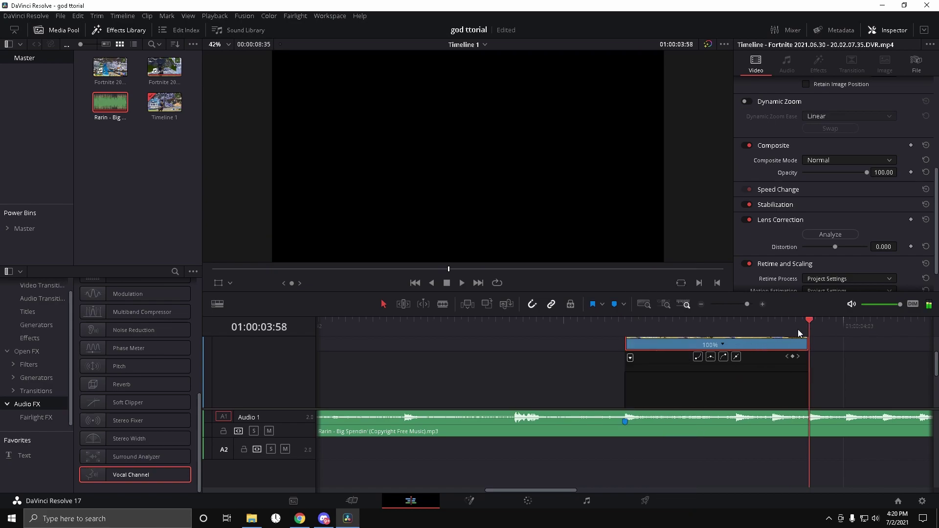
Step: Add a speed point to the Video 2 clip five frames before its end
{"action": "scroll", "coordinate": [823, 375], "scroll_direction": "up", "scroll_amount": 2}
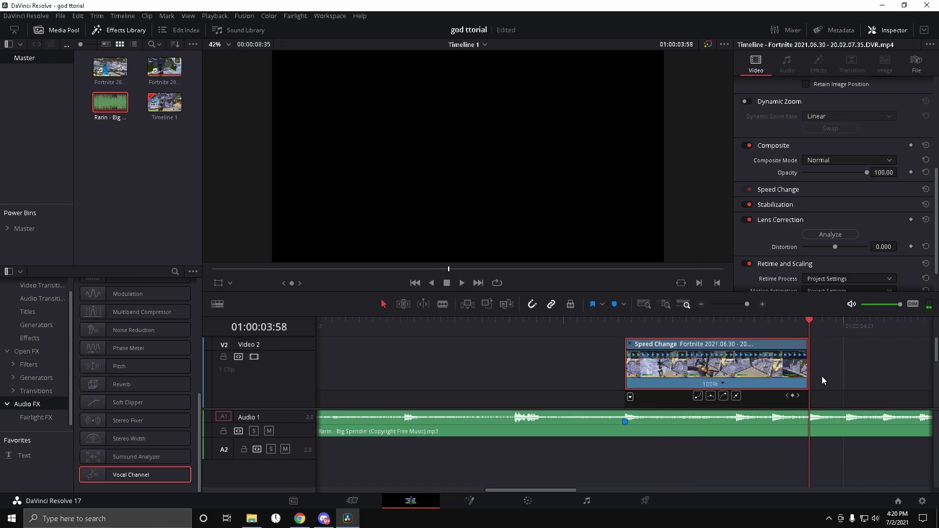
{"action": "key", "text": "Left"}
{"action": "left_click_drag", "start_coordinate": [746, 306], "coordinate": [749, 305]}
{"action": "key", "text": "Right"}
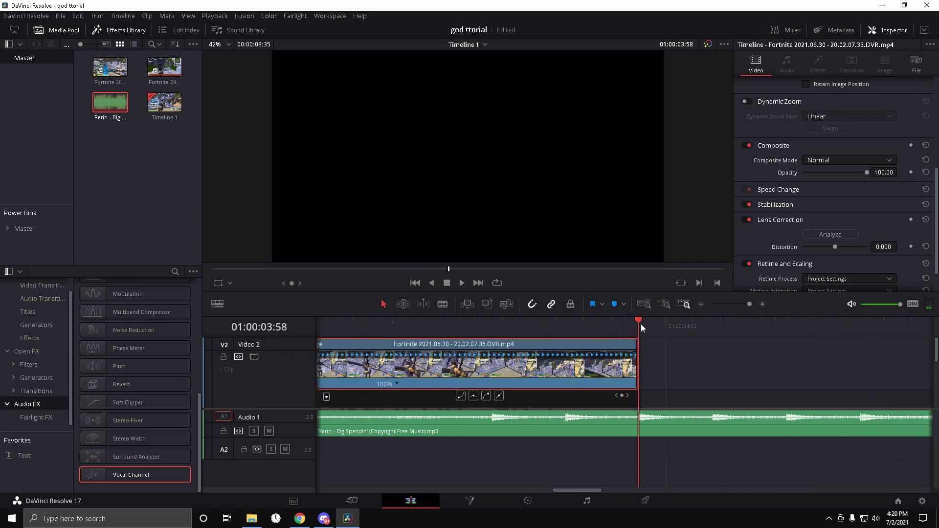
{"action": "key", "text": "Left"}
{"action": "key", "text": "Left"}
{"action": "key", "text": "Left"}
{"action": "key", "text": "Left"}
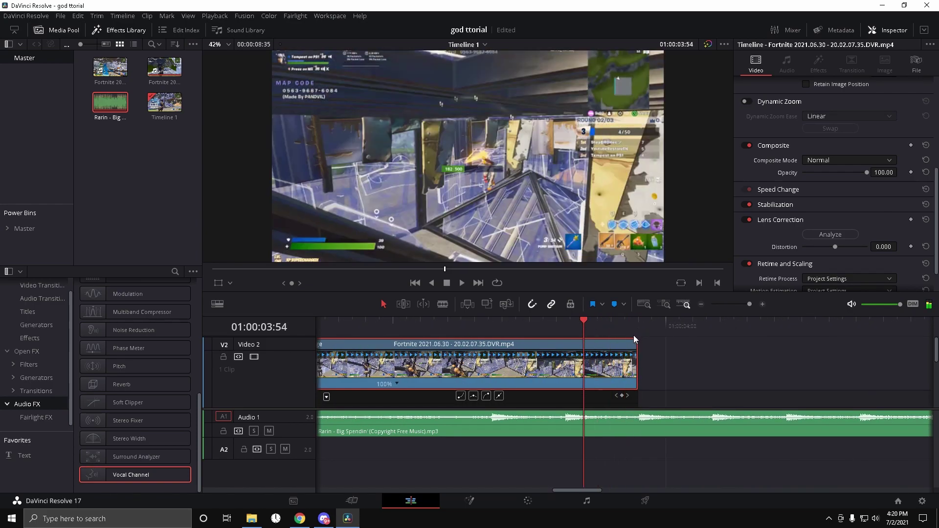
{"action": "key", "text": "Left"}
{"action": "left_click", "coordinate": [396, 384]}
{"action": "left_click", "coordinate": [425, 397]}
Step: Set the Video 2 clip's speed to 15% before the speed point and 300% after it
{"action": "key", "text": "Right"}
{"action": "key", "text": "Right"}
{"action": "key", "text": "Right"}
{"action": "key", "text": "Right"}
{"action": "key", "text": "Right"}
{"action": "scroll", "coordinate": [670, 363], "scroll_direction": "down", "scroll_amount": 4}
{"action": "scroll", "coordinate": [670, 364], "scroll_direction": "up", "scroll_amount": 1}
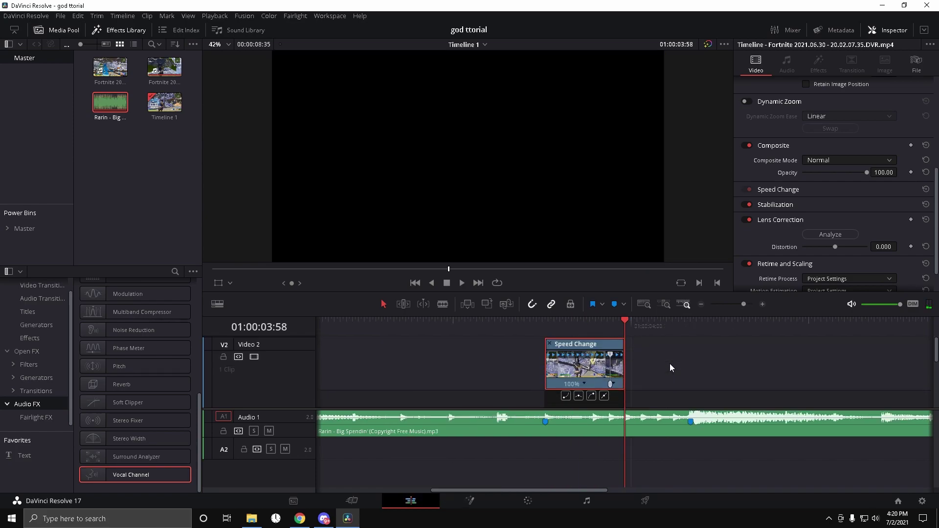
{"action": "scroll", "coordinate": [577, 374], "scroll_direction": "down", "scroll_amount": 3}
{"action": "left_click_drag", "start_coordinate": [572, 371], "coordinate": [589, 481]}
{"action": "left_click_drag", "start_coordinate": [743, 305], "coordinate": [743, 315]}
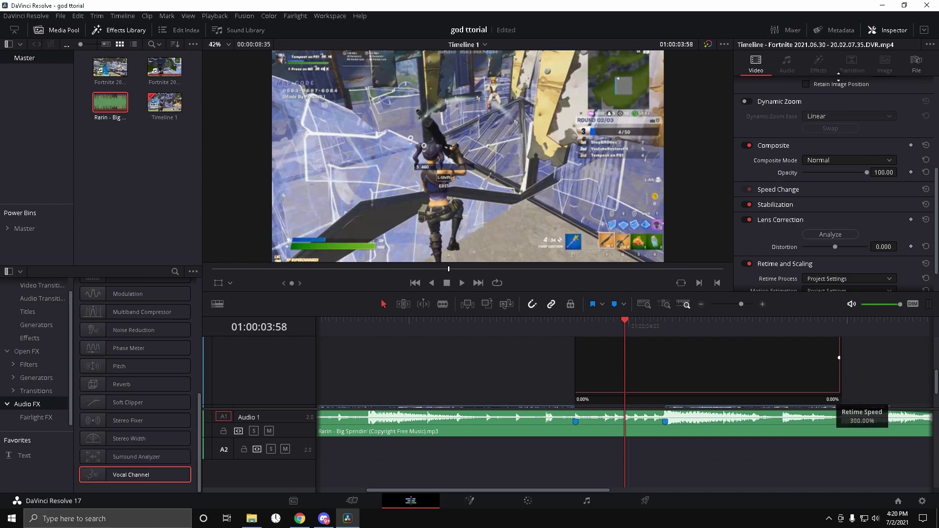
Step: Pull the speed point earlier so the Video 2 clip ends at Marker 1, 01:00:04:20, and play back the ramp
{"action": "left_click", "coordinate": [637, 321]}
{"action": "left_click_drag", "start_coordinate": [637, 321], "coordinate": [664, 323]}
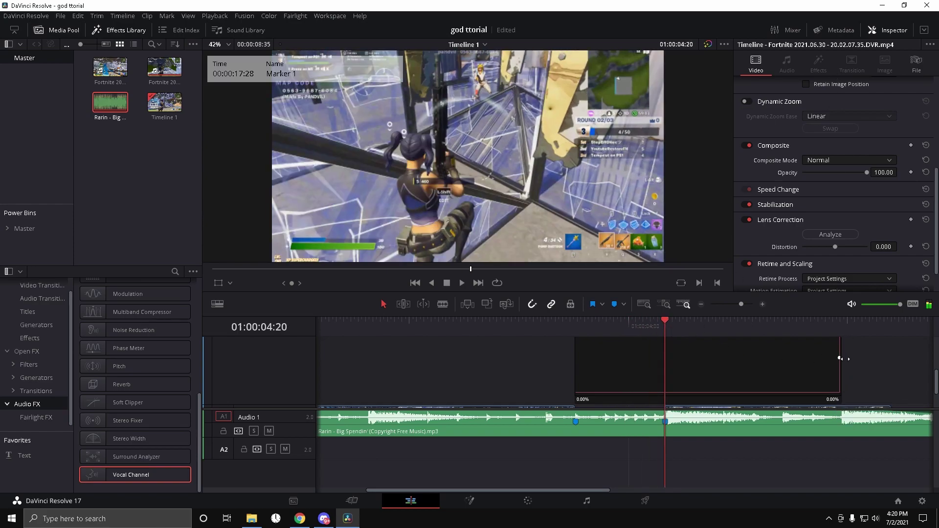
{"action": "left_click_drag", "start_coordinate": [840, 359], "coordinate": [656, 392]}
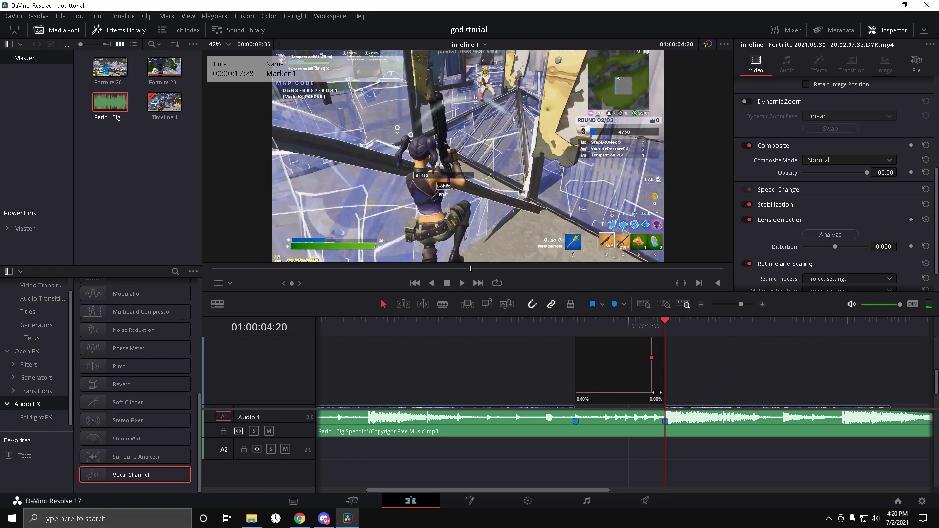
{"action": "left_click_drag", "start_coordinate": [741, 303], "coordinate": [756, 306]}
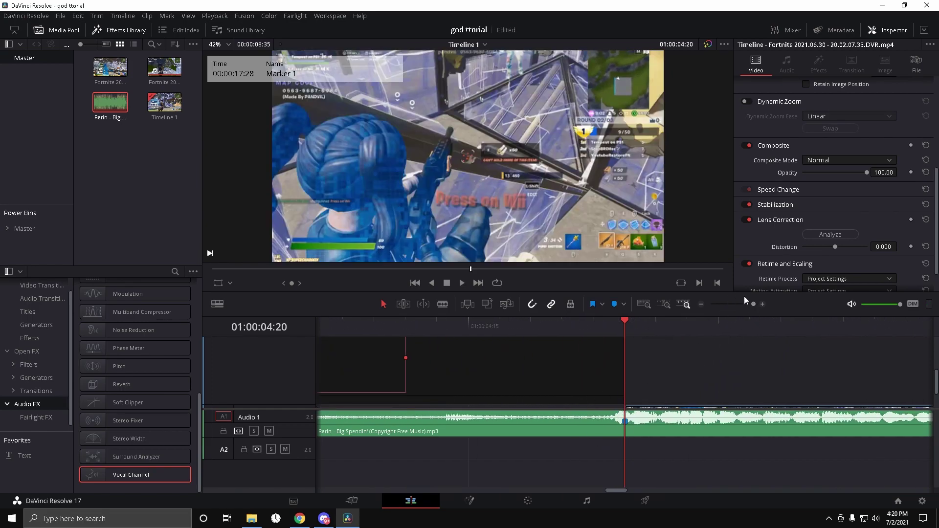
{"action": "scroll", "coordinate": [632, 385], "scroll_direction": "down", "scroll_amount": 2}
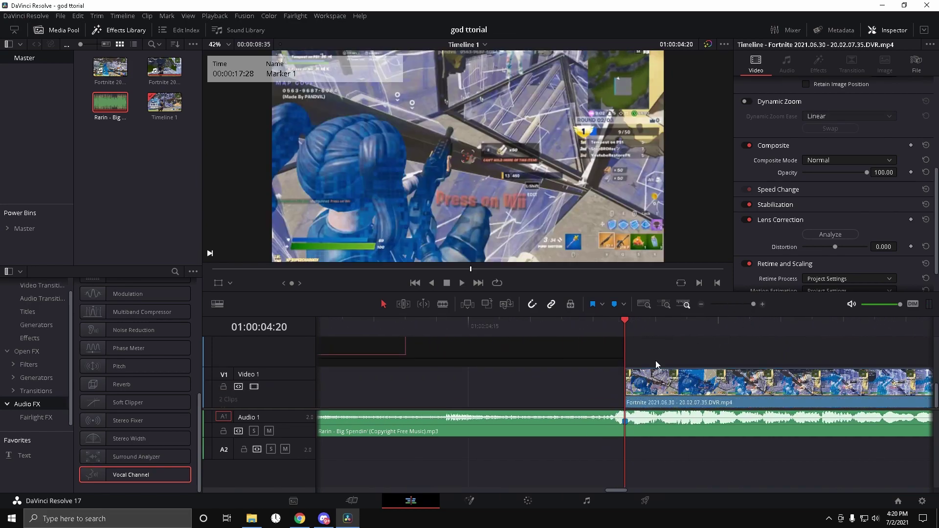
{"action": "scroll", "coordinate": [558, 362], "scroll_direction": "up", "scroll_amount": 2}
{"action": "left_click", "coordinate": [745, 304]}
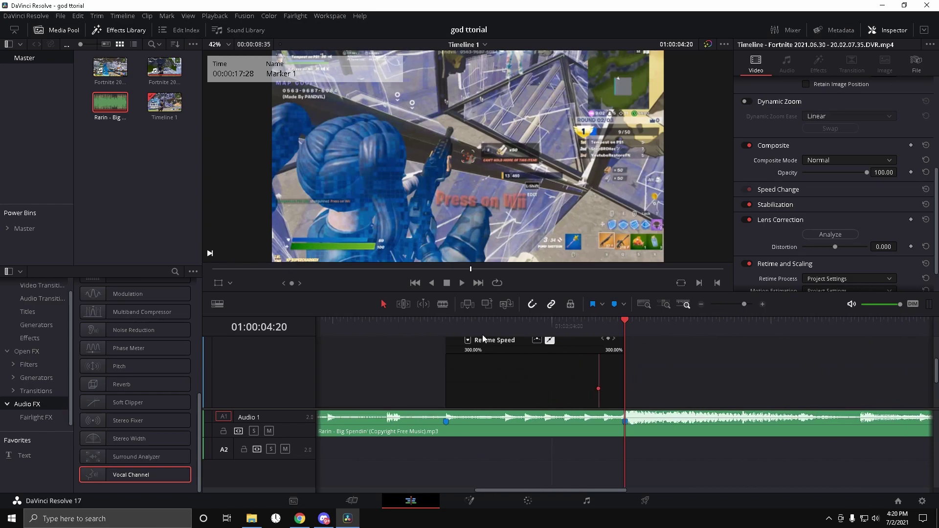
{"action": "left_click", "coordinate": [445, 329]}
{"action": "key", "text": "space"}
{"action": "mouse_move", "coordinate": [538, 324]}
{"action": "left_mouse_down"}
{"action": "mouse_move", "coordinate": [483, 326]}
{"action": "mouse_move", "coordinate": [537, 339]}
{"action": "left_mouse_up"}
{"action": "scroll", "coordinate": [516, 364], "scroll_direction": "up", "scroll_amount": 2}
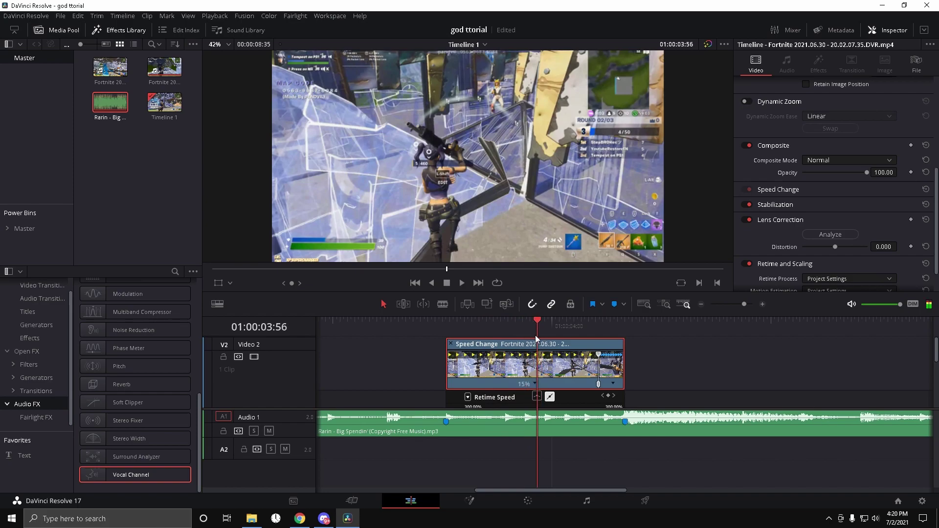
Step: Set the Video 2 clip's Retime Process to Optical Flow, Resize Filter to Smoother and Motion Estimation to Enhanced Better
{"action": "scroll", "coordinate": [764, 230], "scroll_direction": "down", "scroll_amount": 1}
{"action": "left_click", "coordinate": [828, 249]}
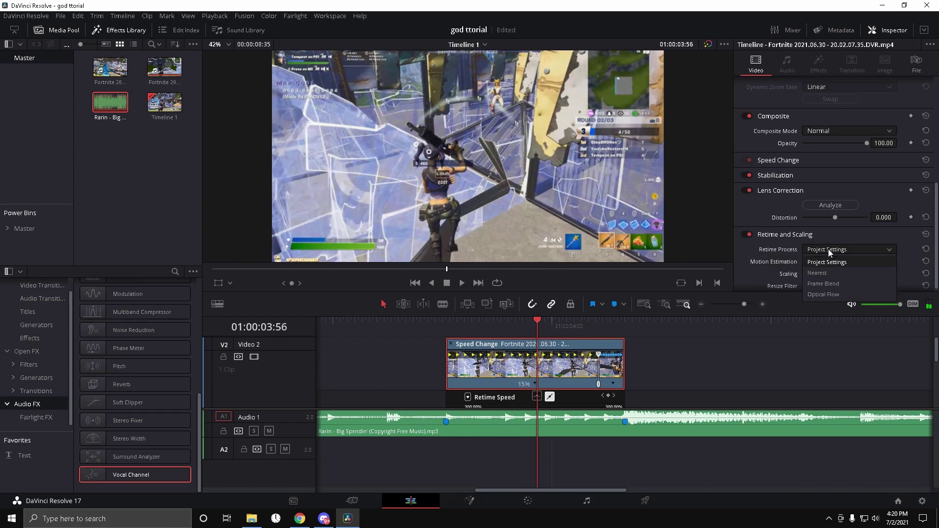
{"action": "left_click", "coordinate": [827, 294]}
{"action": "left_click", "coordinate": [817, 285]}
{"action": "left_click", "coordinate": [819, 309]}
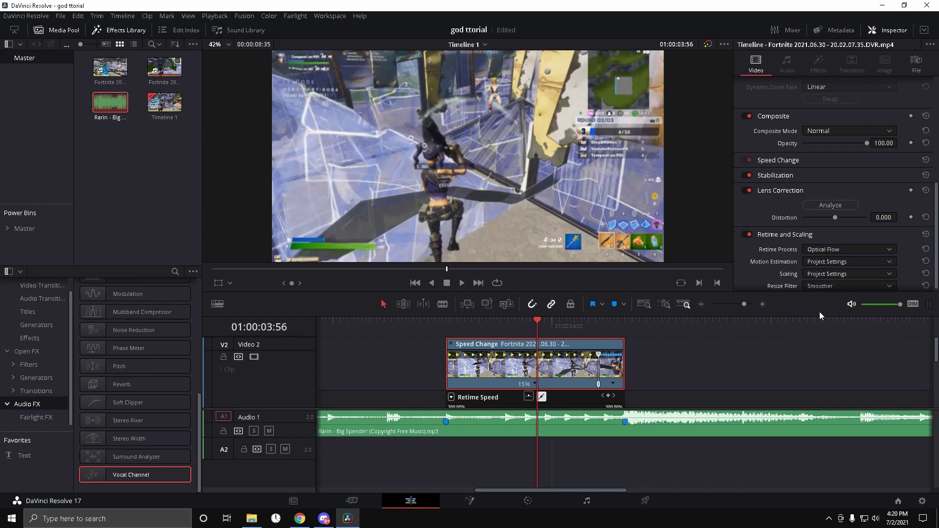
{"action": "left_click", "coordinate": [827, 262]}
{"action": "left_click", "coordinate": [826, 317]}
{"action": "left_click_drag", "start_coordinate": [537, 322], "coordinate": [450, 330]}
{"action": "key", "text": "space"}
Step: Show the retime controls and retime curve for the Video 1 clip that starts at Marker 1
{"action": "mouse_move", "coordinate": [625, 327]}
{"action": "left_mouse_down"}
{"action": "mouse_move", "coordinate": [603, 328]}
{"action": "mouse_move", "coordinate": [622, 332]}
{"action": "left_mouse_up"}
{"action": "scroll", "coordinate": [636, 344], "scroll_direction": "down", "scroll_amount": 2}
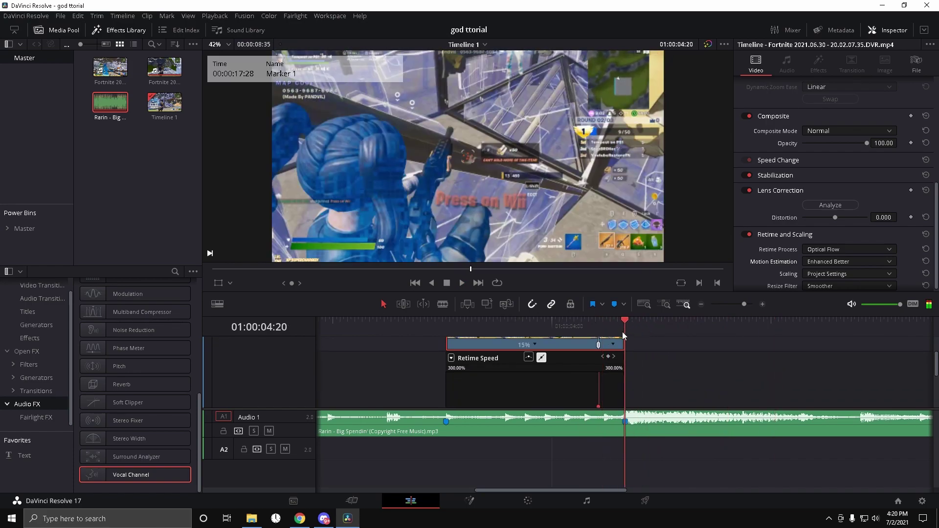
{"action": "left_click", "coordinate": [661, 376]}
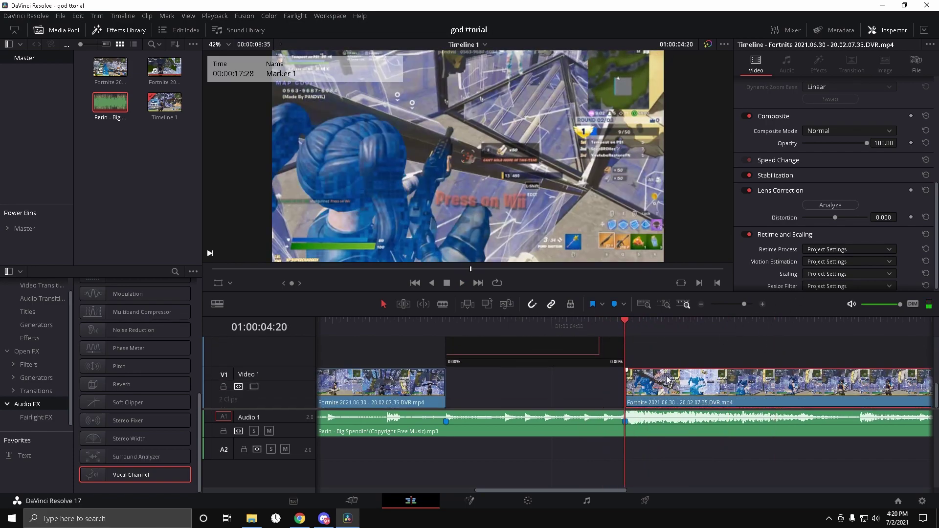
{"action": "right_click", "coordinate": [669, 391]}
{"action": "left_click", "coordinate": [695, 259]}
{"action": "right_click", "coordinate": [660, 378]}
{"action": "left_click", "coordinate": [692, 250]}
Step: Switch the retime curve of the clip after Marker 1 from Retime Frame to Retime Speed
{"action": "scroll", "coordinate": [640, 381], "scroll_direction": "down", "scroll_amount": 2}
{"action": "left_click", "coordinate": [630, 359]}
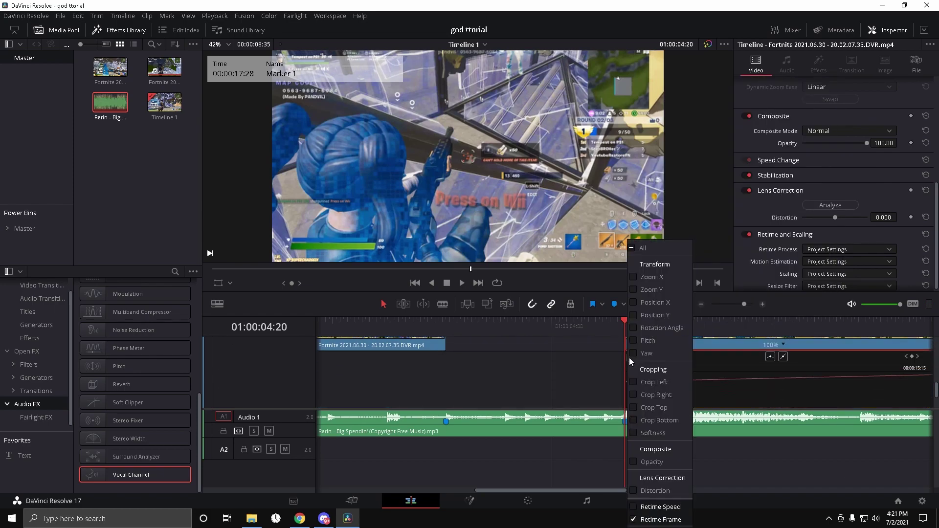
{"action": "left_click", "coordinate": [633, 507]}
{"action": "left_click", "coordinate": [632, 520]}
{"action": "left_click", "coordinate": [749, 381]}
Step: Add a speed point at 01:00:04:32 to the Video 1 clip that starts at Marker 1
{"action": "scroll", "coordinate": [748, 380], "scroll_direction": "down", "scroll_amount": 1}
{"action": "scroll", "coordinate": [745, 380], "scroll_direction": "up", "scroll_amount": 2}
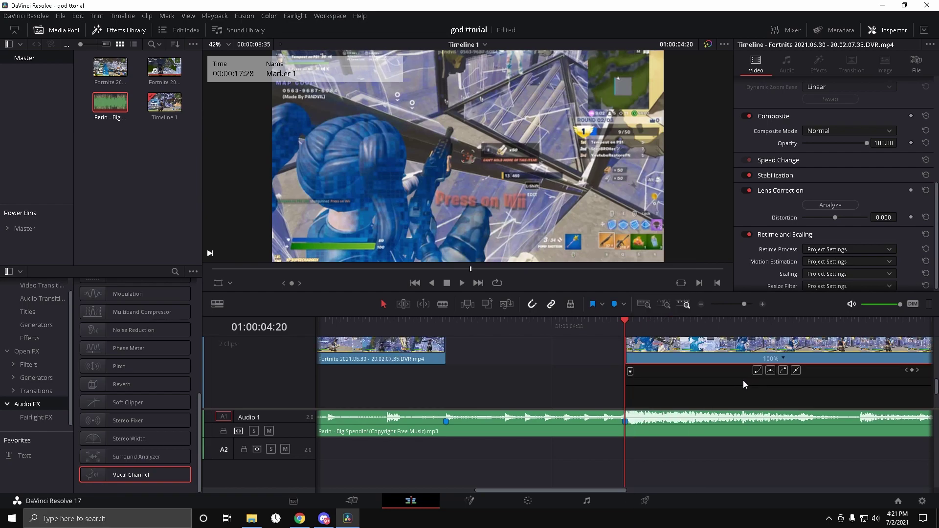
{"action": "key", "text": "Right"}
{"action": "key", "text": "Right"}
{"action": "key", "text": "Right"}
{"action": "key", "text": "Right"}
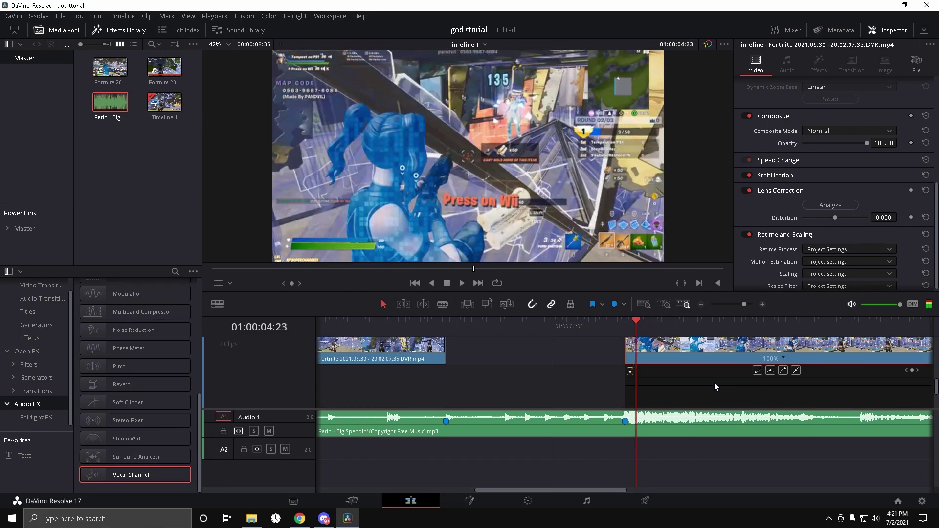
{"action": "key", "text": "Right"}
{"action": "key", "text": "Right"}
{"action": "key", "text": "Right"}
{"action": "key", "text": "Right"}
{"action": "key", "text": "Right"}
{"action": "key", "text": "Right"}
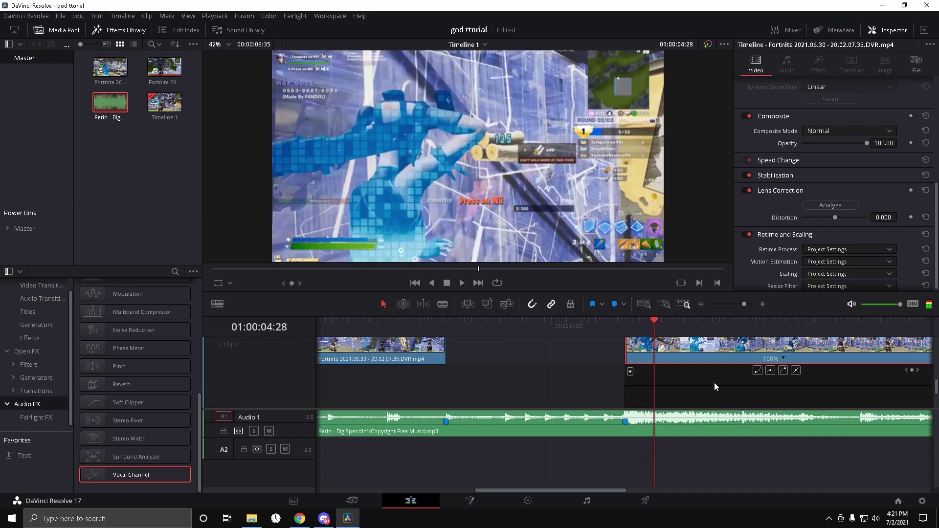
{"action": "key", "text": "Right"}
{"action": "key", "text": "Right"}
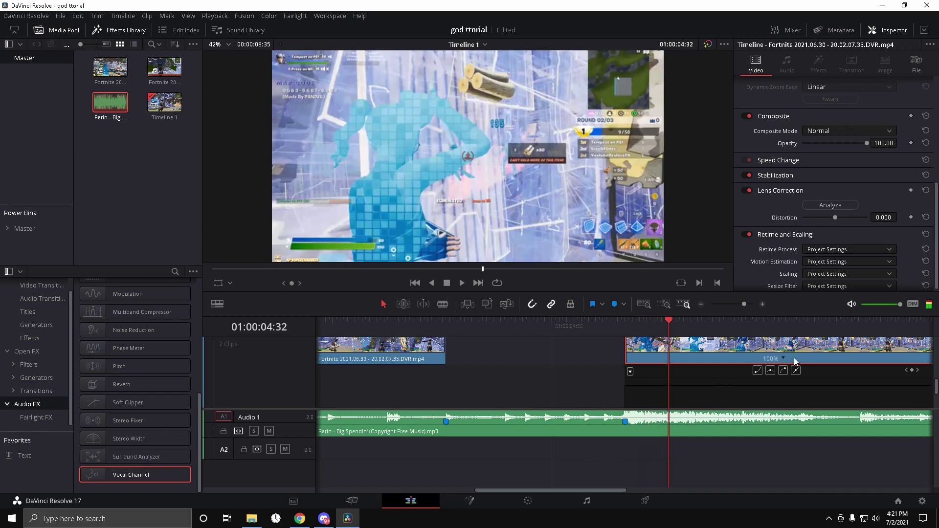
{"action": "left_click", "coordinate": [783, 358]}
{"action": "left_click", "coordinate": [794, 371]}
Step: Set the clip's speed to 300% before the speed point and 34% after it, smoothing the transition with a widened curve handle
{"action": "scroll", "coordinate": [697, 393], "scroll_direction": "down", "scroll_amount": 2}
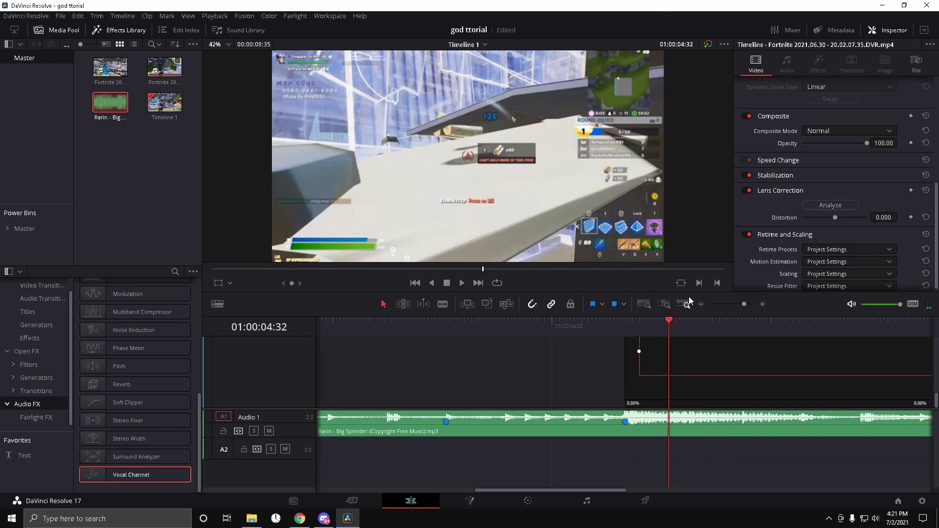
{"action": "left_click_drag", "start_coordinate": [728, 379], "coordinate": [729, 469]}
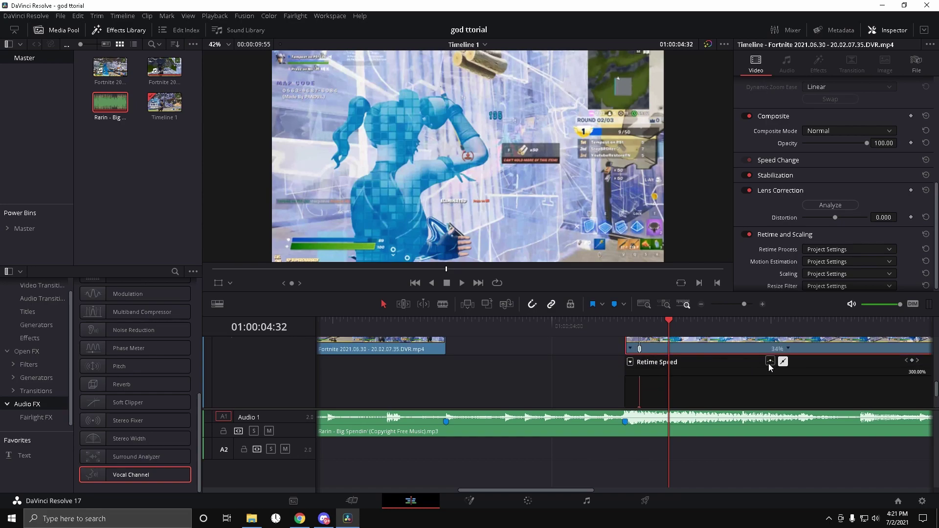
{"action": "left_click", "coordinate": [770, 361]}
{"action": "left_click_drag", "start_coordinate": [861, 369], "coordinate": [670, 384]}
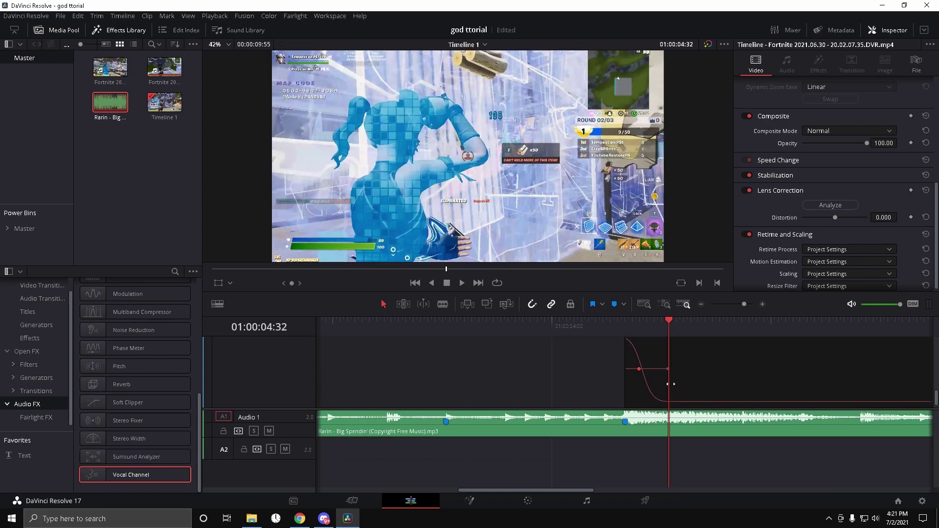
{"action": "left_click", "coordinate": [629, 332]}
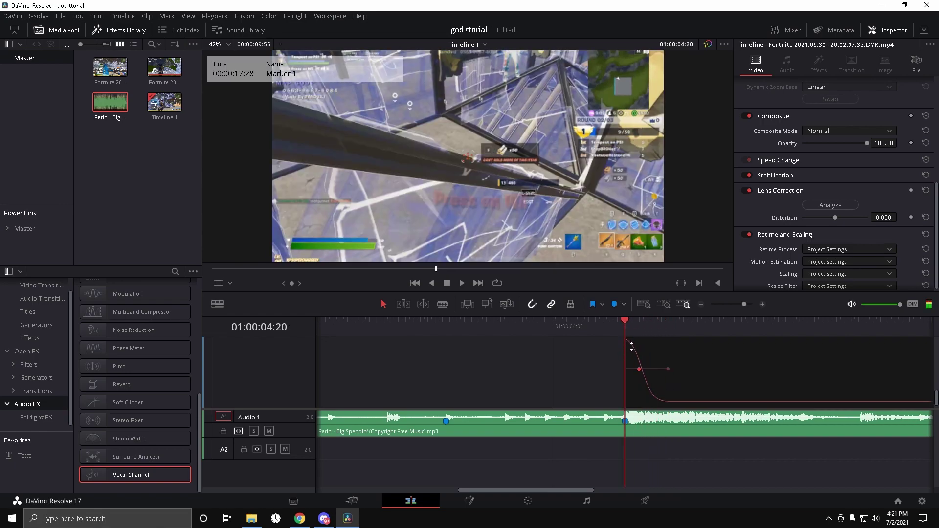
{"action": "key", "text": "space"}
{"action": "key", "text": "space"}
Step: Set the Retime Process of the clip after Marker 1 to Optical Flow and its Resize Filter to Smoother
{"action": "scroll", "coordinate": [755, 375], "scroll_direction": "up", "scroll_amount": 3}
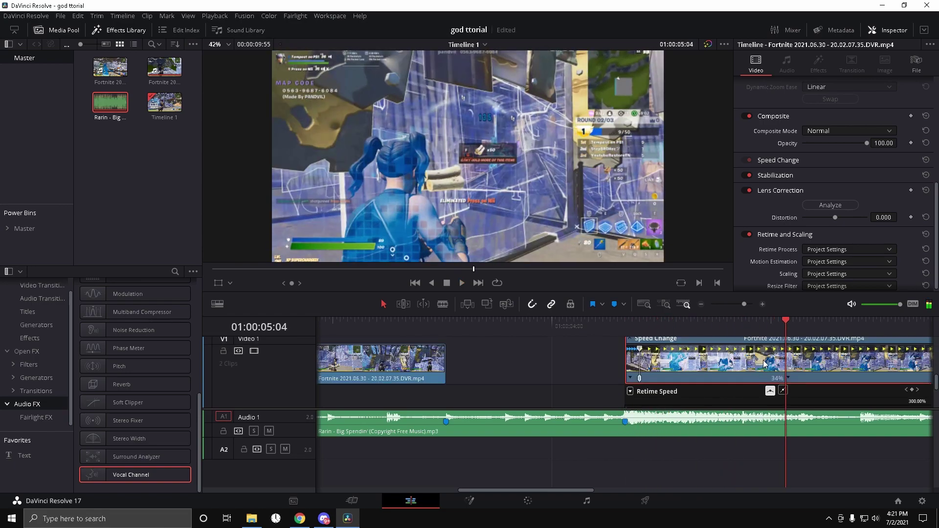
{"action": "left_click", "coordinate": [827, 249]}
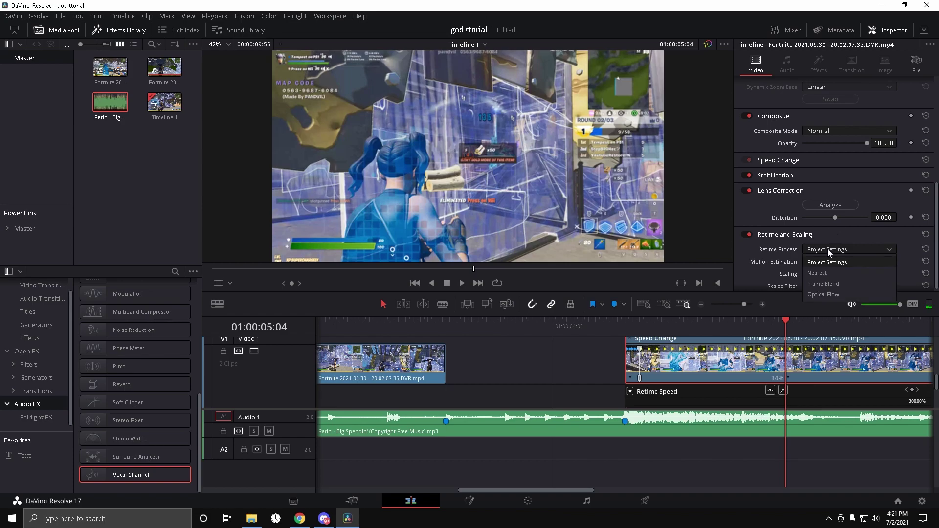
{"action": "left_click", "coordinate": [824, 293]}
{"action": "left_click", "coordinate": [825, 286]}
{"action": "left_click", "coordinate": [829, 311]}
Step: Play back the speed ramp from Marker 1 and save the project
{"action": "left_click_drag", "start_coordinate": [784, 321], "coordinate": [633, 360]}
{"action": "key", "text": "space"}
{"action": "key", "text": "space"}
{"action": "left_click_drag", "start_coordinate": [704, 328], "coordinate": [621, 333]}
{"action": "key", "text": "ctrl+s"}
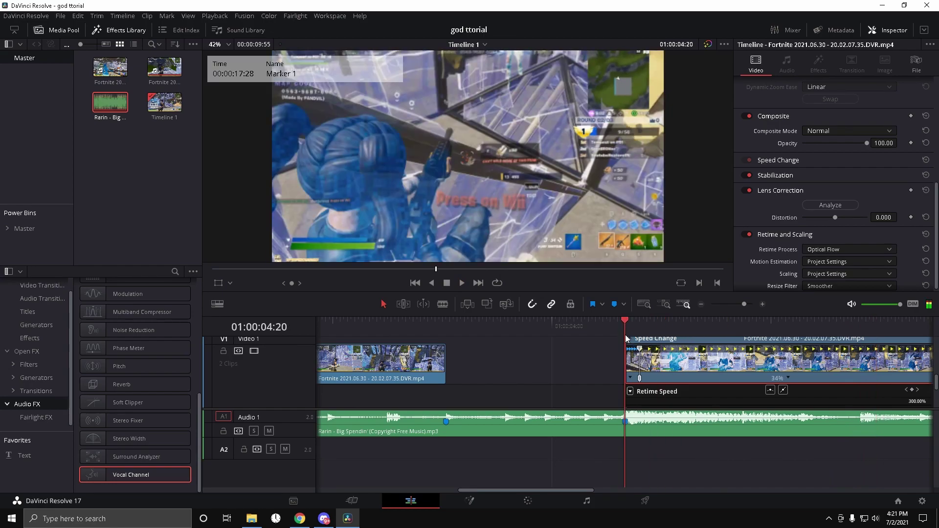
Step: Trim the end of the last Video 1 clip to 01:00:05:20 and play back the result
{"action": "key", "text": "shift+Right"}
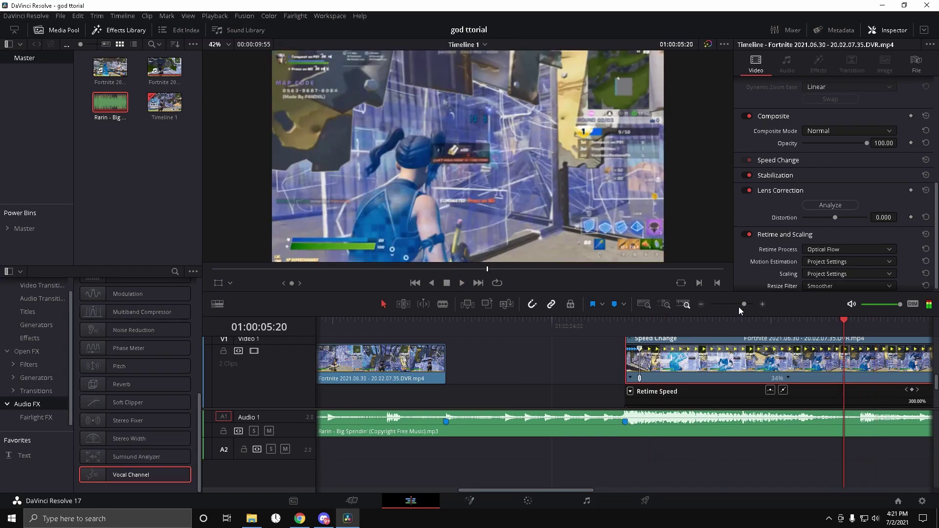
{"action": "left_click_drag", "start_coordinate": [744, 304], "coordinate": [737, 304]}
{"action": "left_click_drag", "start_coordinate": [698, 368], "coordinate": [523, 373]}
{"action": "left_click", "coordinate": [478, 333]}
{"action": "key", "text": "space"}
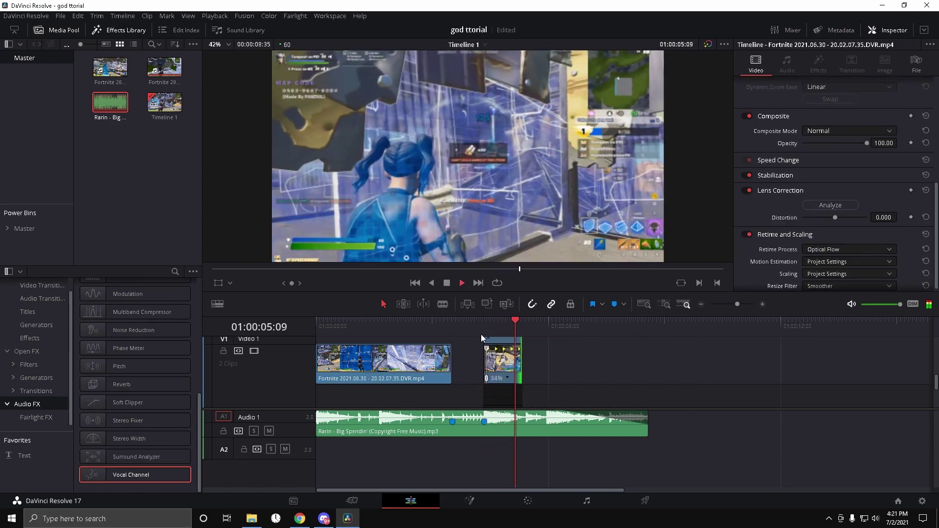
{"action": "left_click", "coordinate": [485, 334]}
{"action": "key", "text": "space"}
{"action": "left_click_drag", "start_coordinate": [511, 333], "coordinate": [448, 335]}
Step: Hide the Video 2 clip's retime curve and move the clip down into the gap on Video 1
{"action": "left_click_drag", "start_coordinate": [737, 304], "coordinate": [747, 308]}
{"action": "scroll", "coordinate": [716, 365], "scroll_direction": "up", "scroll_amount": 5}
{"action": "right_click", "coordinate": [732, 348]}
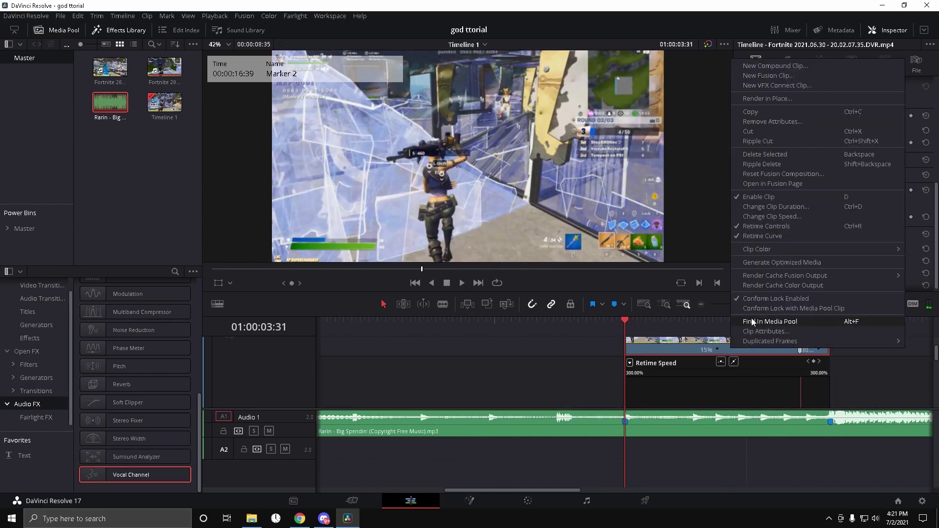
{"action": "left_click", "coordinate": [761, 235]}
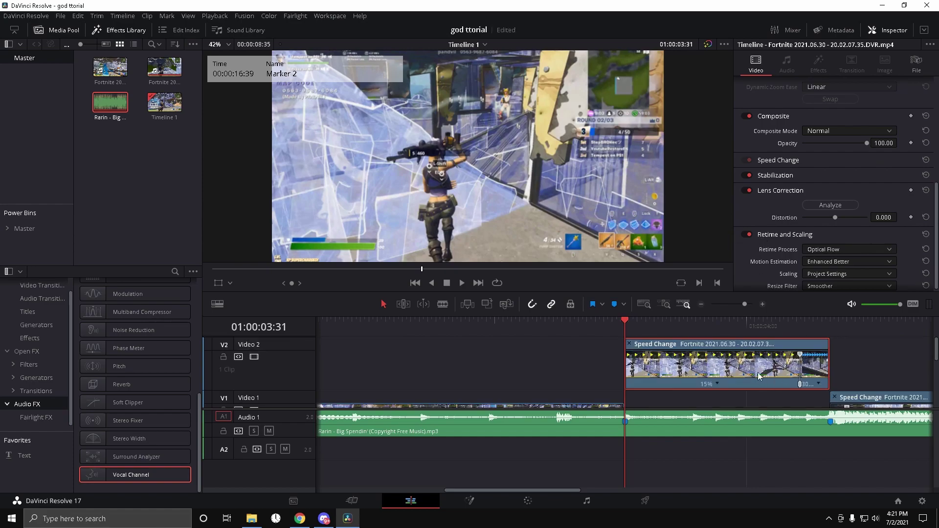
{"action": "key", "text": "space"}
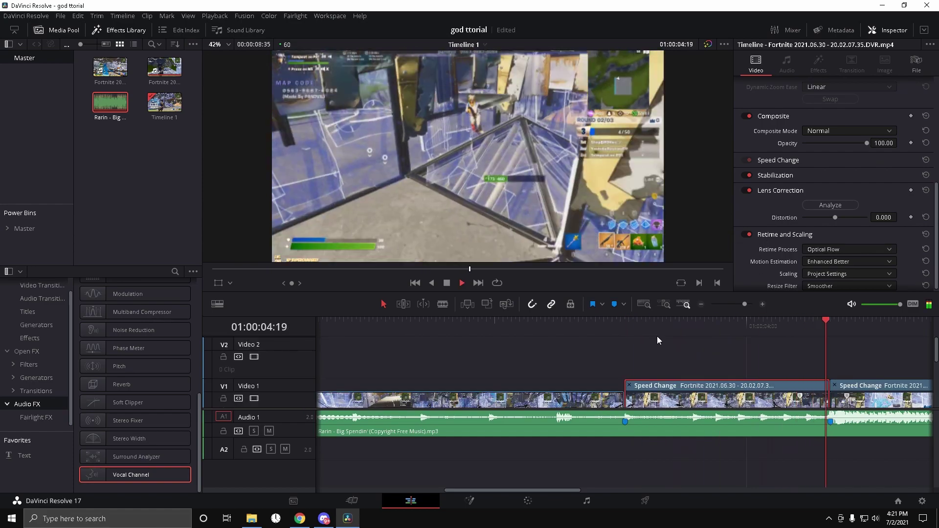
Step: Hide the retime curve of the last clip on Video 1, which starts at Marker 1
{"action": "left_click_drag", "start_coordinate": [744, 305], "coordinate": [741, 306]}
{"action": "left_click_drag", "start_coordinate": [479, 327], "coordinate": [450, 327]}
{"action": "key", "text": "Up"}
{"action": "scroll", "coordinate": [583, 360], "scroll_direction": "down", "scroll_amount": 1}
{"action": "right_click", "coordinate": [595, 399]}
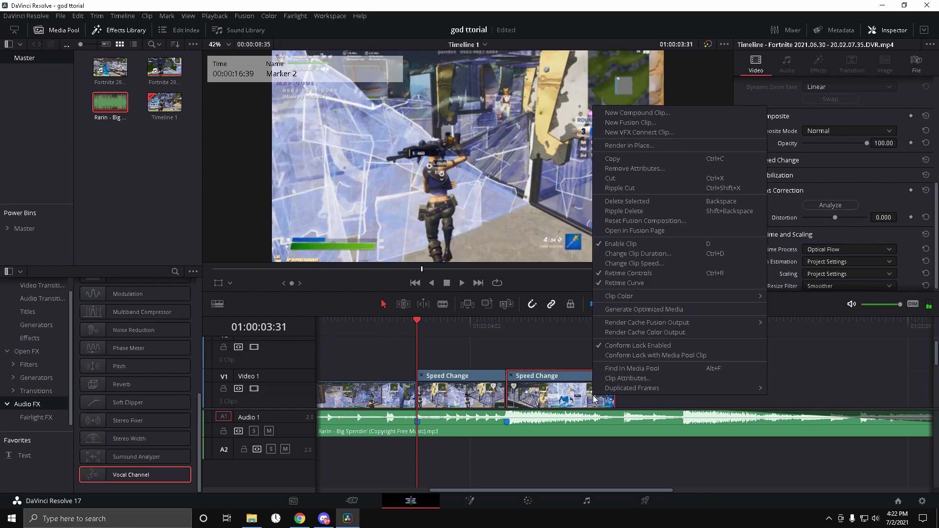
{"action": "left_click", "coordinate": [632, 283]}
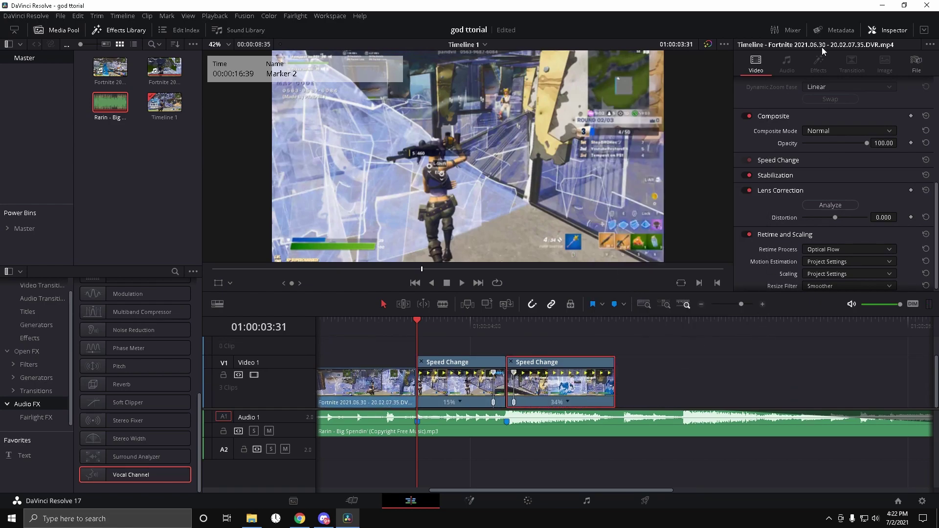
Step: Switch to the desktop and move the pjtt file project file away from the media files
{"action": "left_click", "coordinate": [884, 10]}
{"action": "left_click_drag", "start_coordinate": [212, 125], "coordinate": [530, 55]}
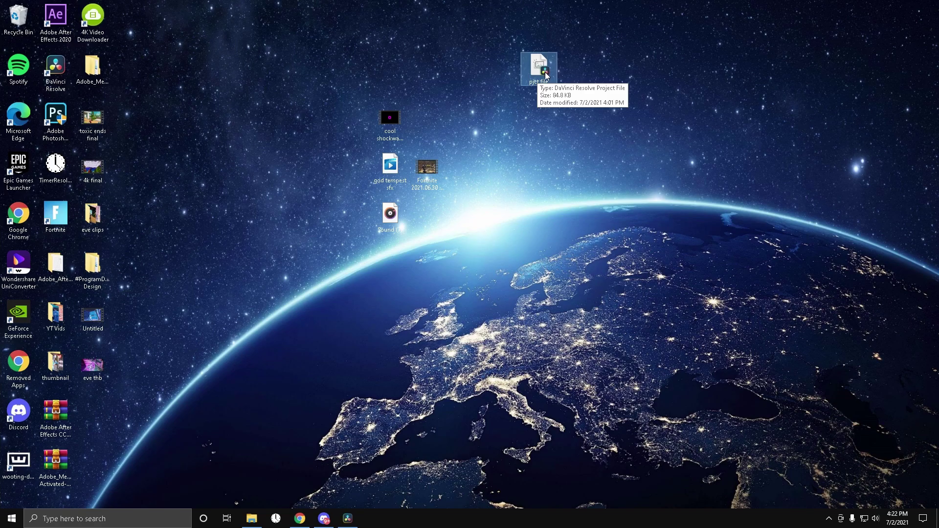
{"action": "mouse_move", "coordinate": [538, 70]}
{"action": "left_mouse_down"}
{"action": "mouse_move", "coordinate": [529, 113]}
{"action": "mouse_move", "coordinate": [538, 70]}
{"action": "left_mouse_up"}
{"action": "left_click_drag", "start_coordinate": [352, 525], "coordinate": [349, 527]}
{"action": "left_click", "coordinate": [348, 518]}
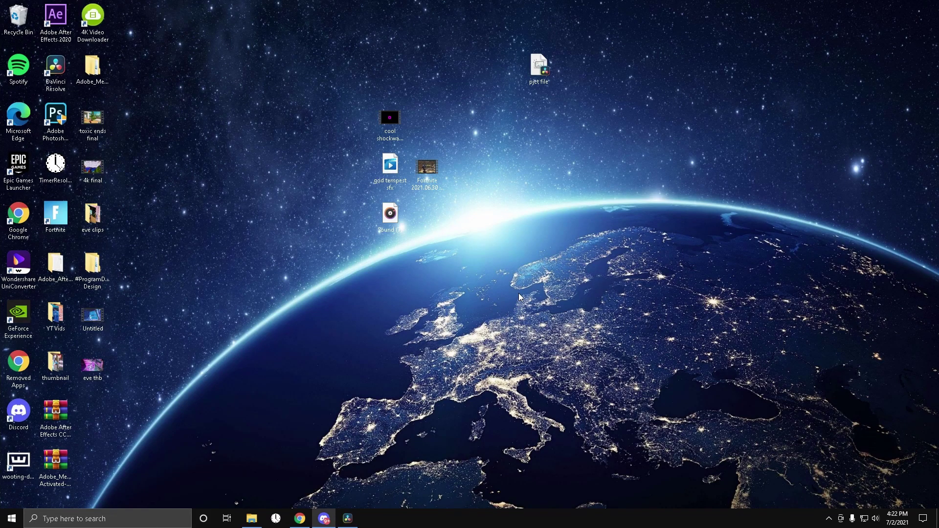
Step: Rearrange the desktop files for the cool shockwave video, Fortnite clip, sound effect and god tempest sfx
{"action": "left_click_drag", "start_coordinate": [393, 122], "coordinate": [540, 219]}
{"action": "left_click_drag", "start_coordinate": [413, 182], "coordinate": [488, 182]}
{"action": "left_click_drag", "start_coordinate": [399, 224], "coordinate": [436, 224]}
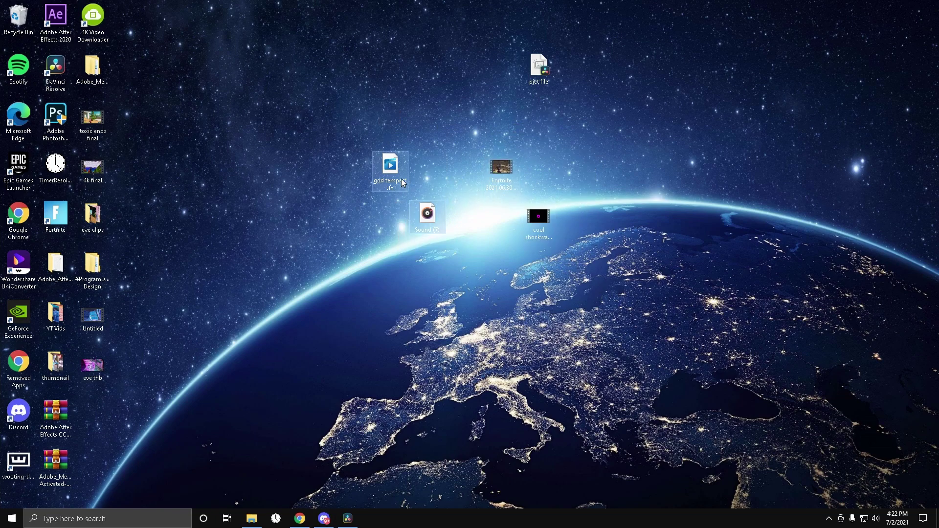
{"action": "left_click_drag", "start_coordinate": [390, 172], "coordinate": [427, 172]}
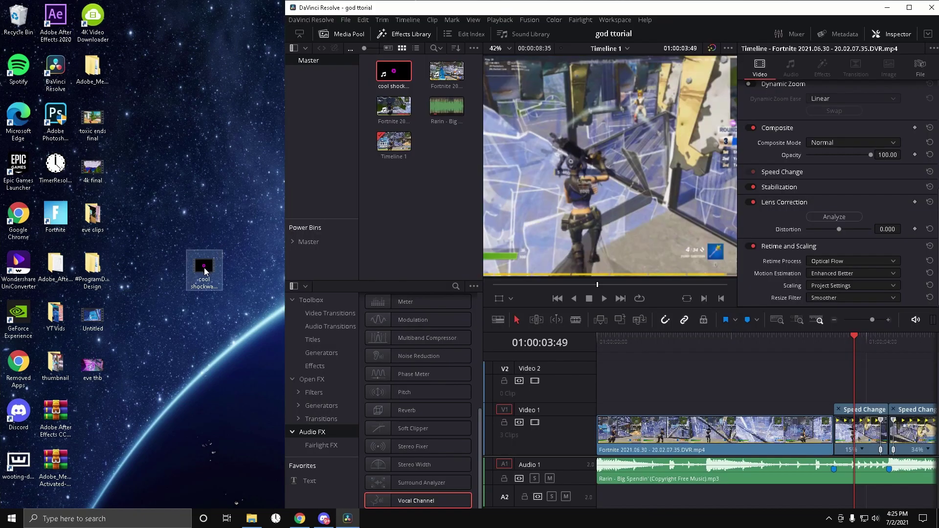
Step: Add cool shockwave thing.mp4 from the desktop to Video 2, above the two speed-changed Fortnite clips
{"action": "left_click_drag", "start_coordinate": [205, 272], "coordinate": [818, 377]}
{"action": "left_click", "coordinate": [909, 7]}
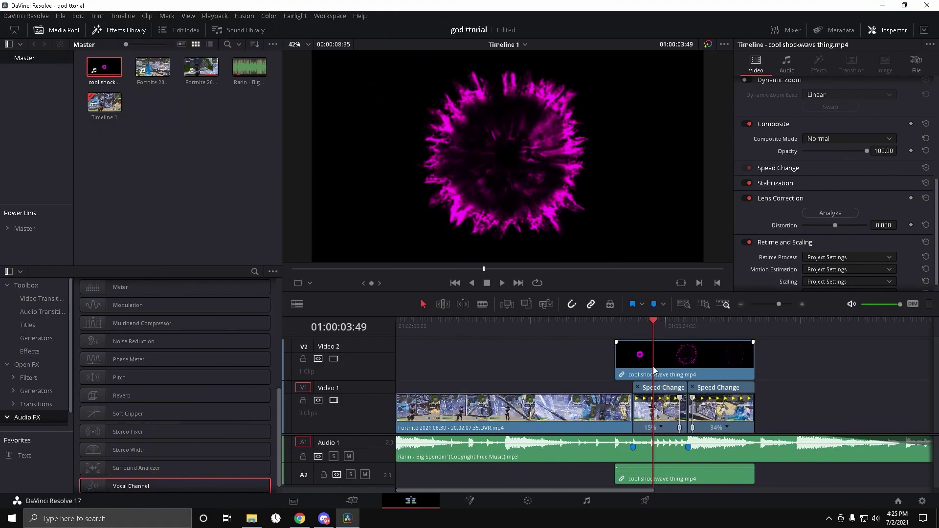
Step: Change the shockwave clip's hue to 30 on the Color page
{"action": "left_click", "coordinate": [528, 501]}
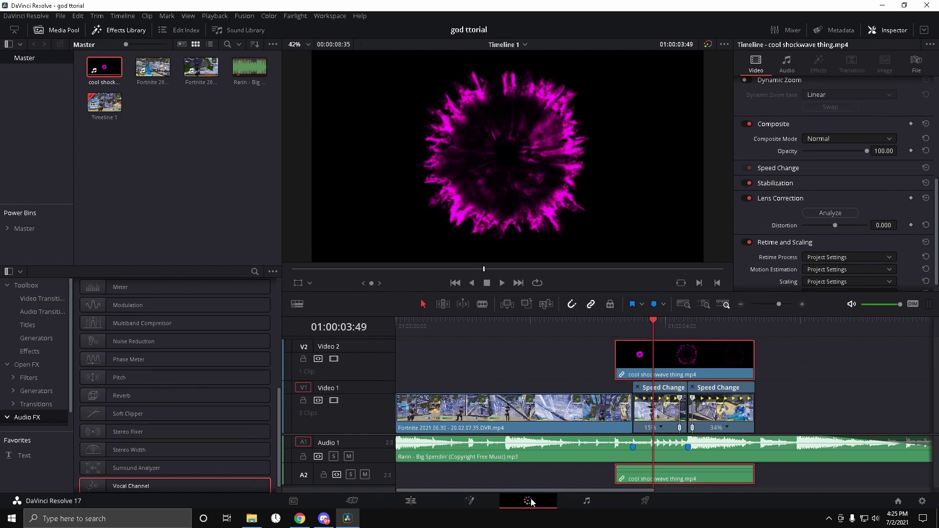
{"action": "left_click", "coordinate": [273, 484]}
{"action": "type", "text": "30"}
{"action": "key", "text": "Return"}
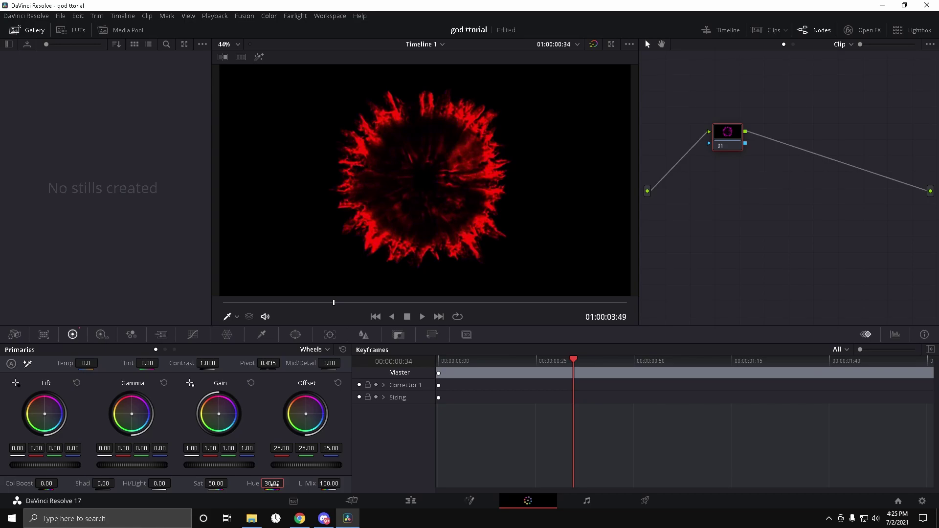
Step: Reset the shockwave clip's hue to 50 and return to the Edit page
{"action": "left_click", "coordinate": [280, 483]}
{"action": "type", "text": "50"}
{"action": "key", "text": "Return"}
{"action": "left_click", "coordinate": [410, 502]}
Step: Unlink the shockwave clip's audio from its video and delete the audio from track A2
{"action": "right_click", "coordinate": [681, 364]}
{"action": "left_click", "coordinate": [733, 354]}
{"action": "left_click", "coordinate": [726, 482]}
{"action": "key", "text": "Delete"}
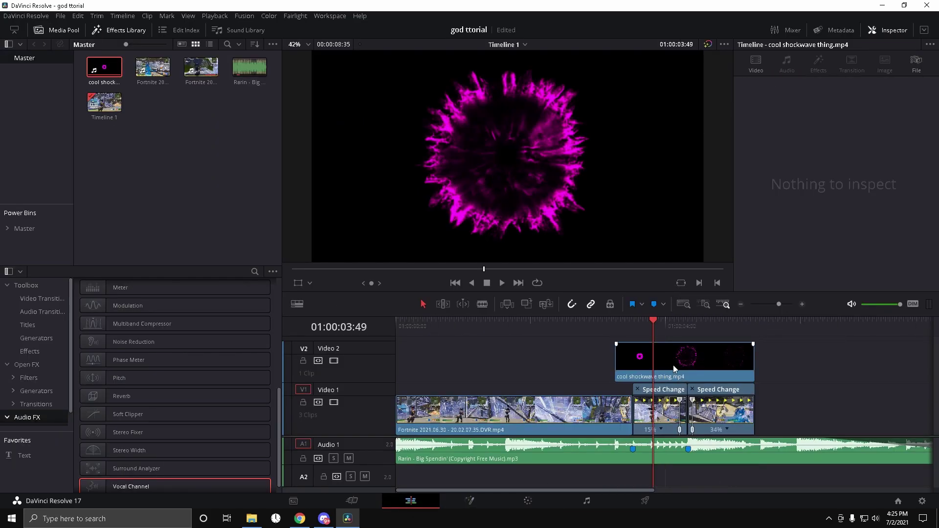
Step: Reverse the speed of the shockwave clip on Video 2 and play it back
{"action": "right_click", "coordinate": [690, 357]}
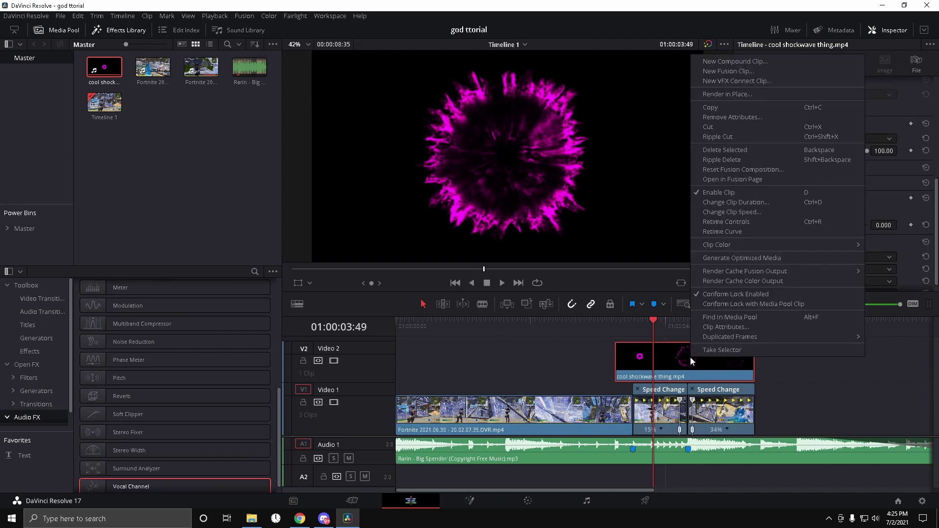
{"action": "left_click", "coordinate": [753, 212]}
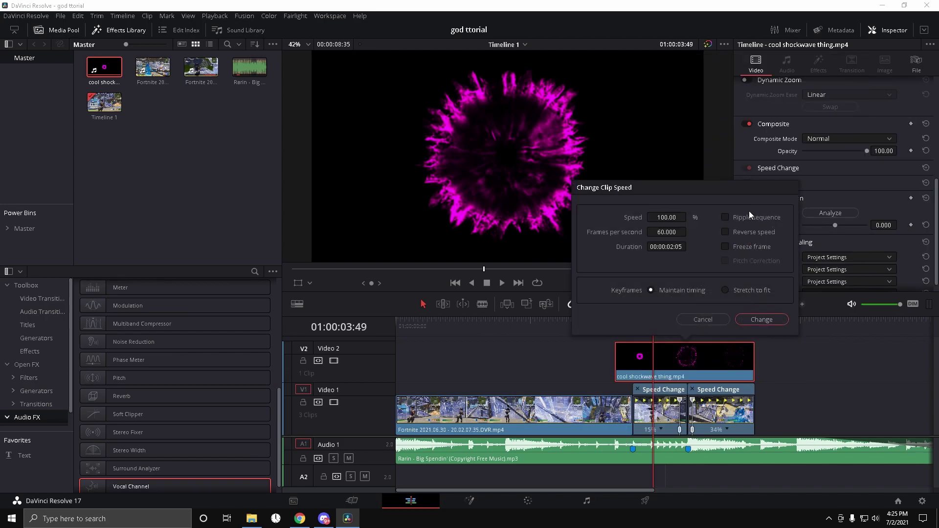
{"action": "left_click", "coordinate": [724, 231]}
{"action": "left_click", "coordinate": [759, 320]}
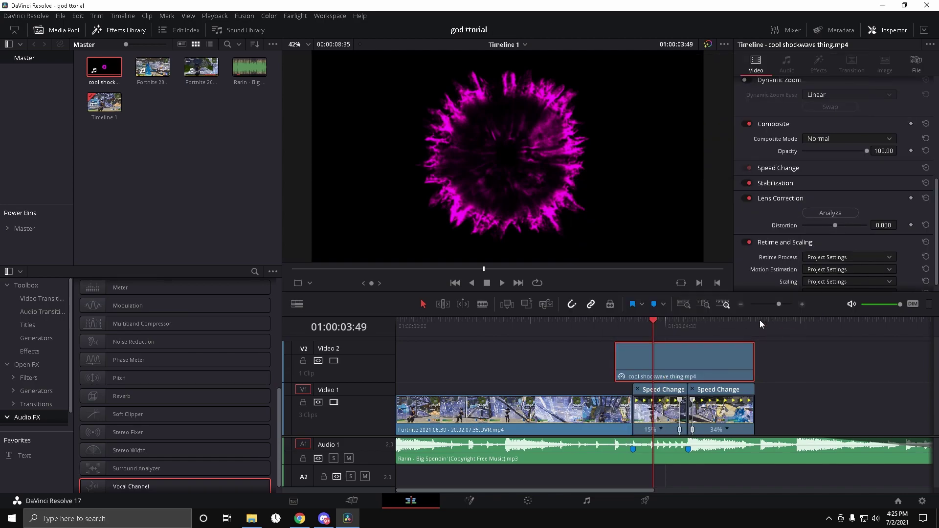
{"action": "left_click_drag", "start_coordinate": [654, 326], "coordinate": [635, 333]}
{"action": "key", "text": "space"}
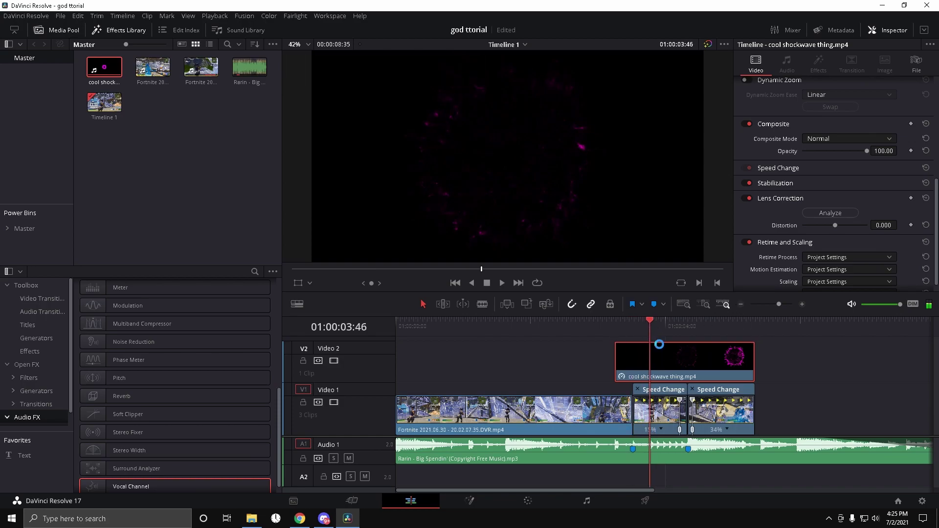
Step: Show the shockwave clip's retime controls and retime curve, displaying Retime Speed instead of Retime Frame
{"action": "right_click", "coordinate": [673, 362]}
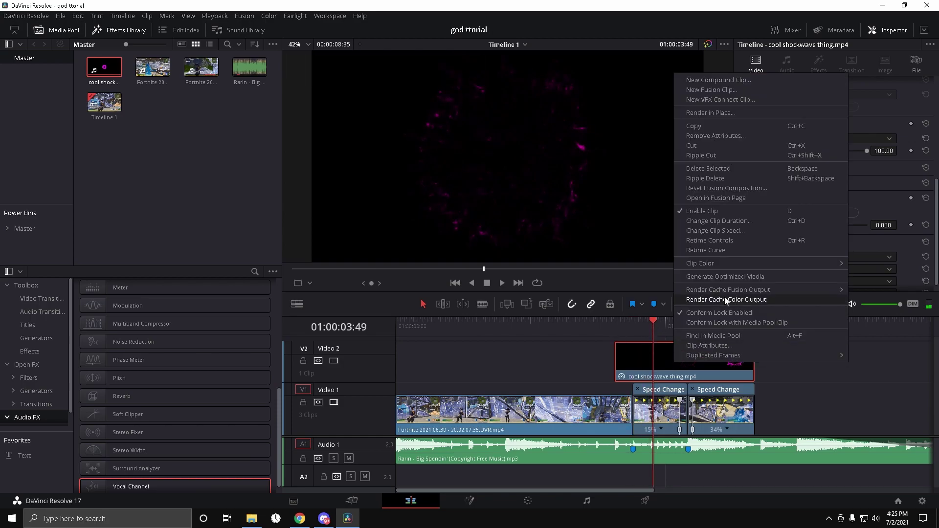
{"action": "left_click", "coordinate": [720, 247]}
{"action": "right_click", "coordinate": [681, 345]}
{"action": "left_click", "coordinate": [713, 232]}
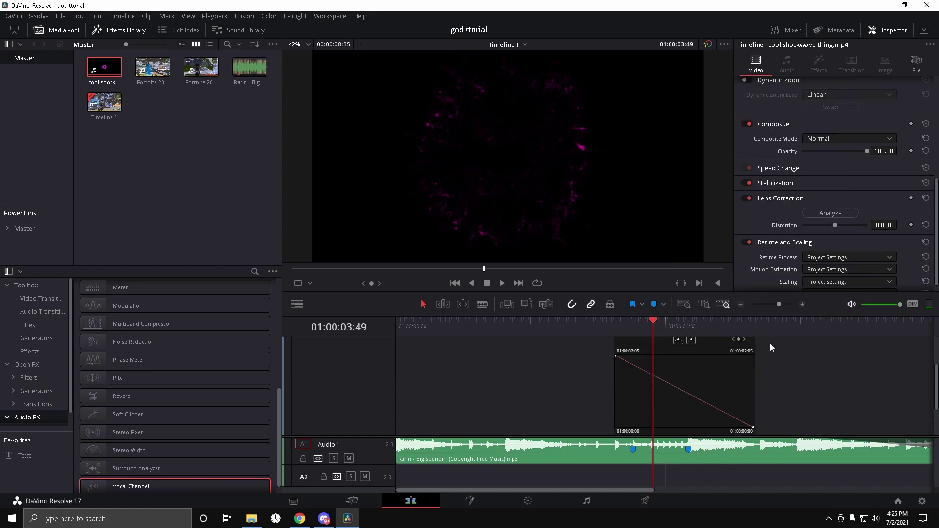
{"action": "left_click_drag", "start_coordinate": [779, 304], "coordinate": [782, 304]}
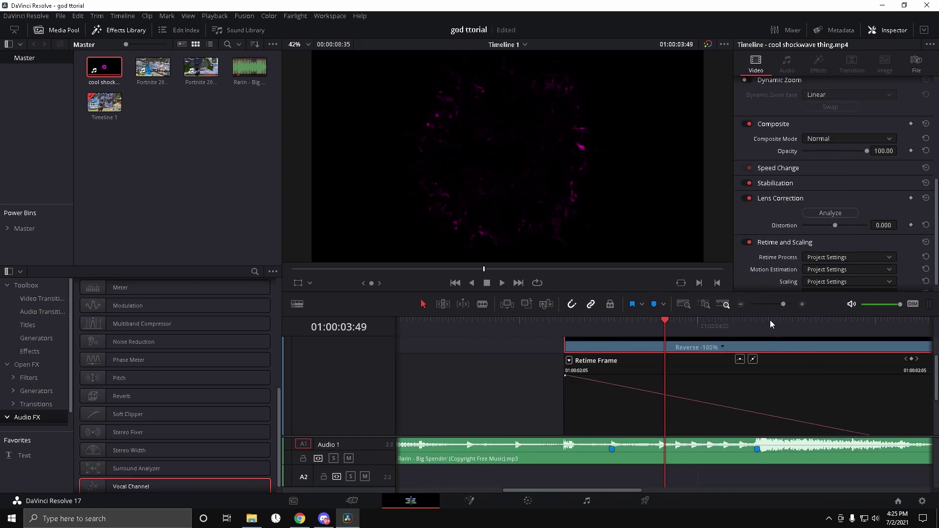
{"action": "left_click", "coordinate": [569, 361]}
{"action": "left_click", "coordinate": [571, 507]}
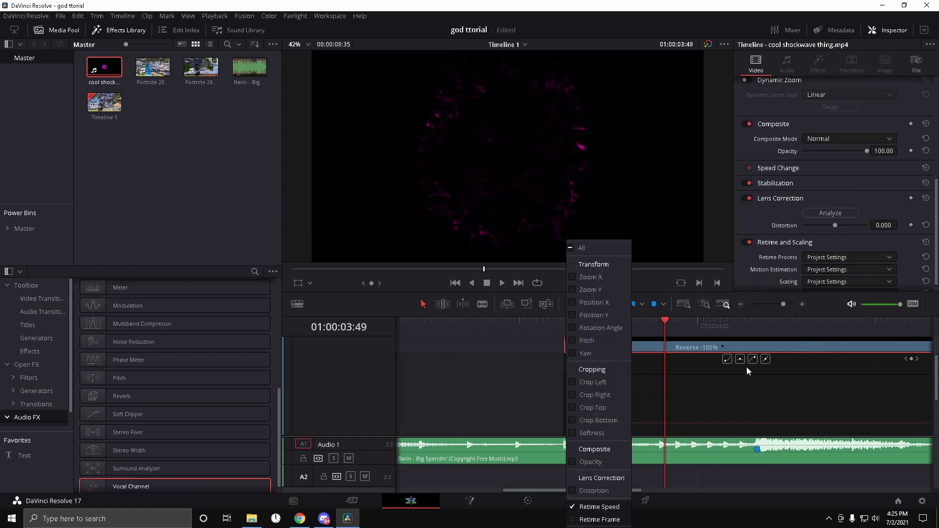
{"action": "left_click", "coordinate": [744, 397]}
Step: Move the shockwave clip so it starts at Marker 2, at 01:00:03:31, and play it back
{"action": "left_click_drag", "start_coordinate": [784, 304], "coordinate": [780, 306]}
{"action": "left_click_drag", "start_coordinate": [655, 346], "coordinate": [679, 345]}
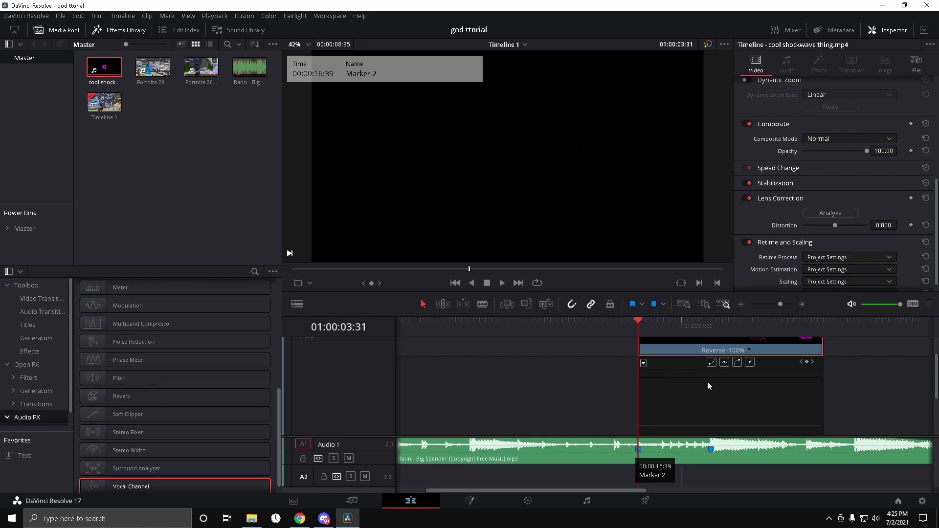
{"action": "scroll", "coordinate": [660, 341], "scroll_direction": "up", "scroll_amount": 1}
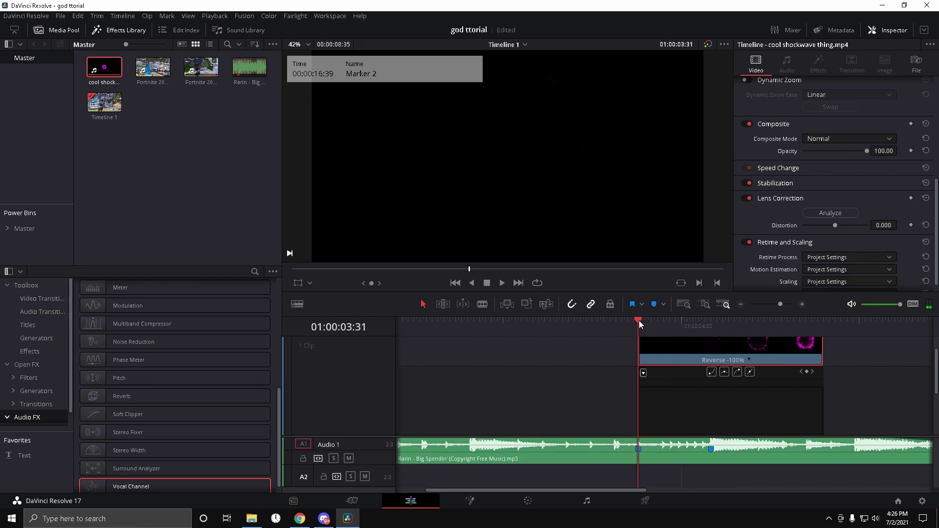
{"action": "key", "text": "space"}
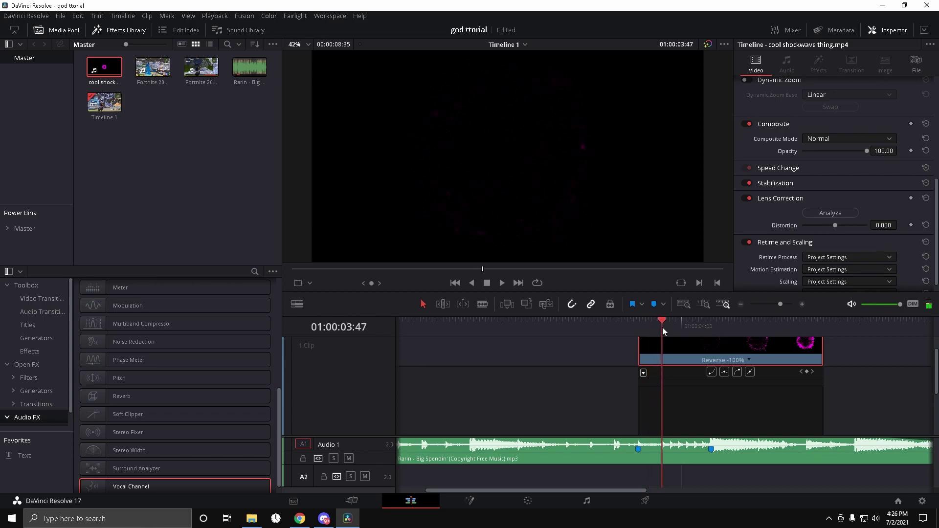
Step: Trim the start of the shockwave clip at 01:00:03:51 and move the clip back to Marker 2
{"action": "left_click_drag", "start_coordinate": [666, 329], "coordinate": [640, 335]}
{"action": "key", "text": "space"}
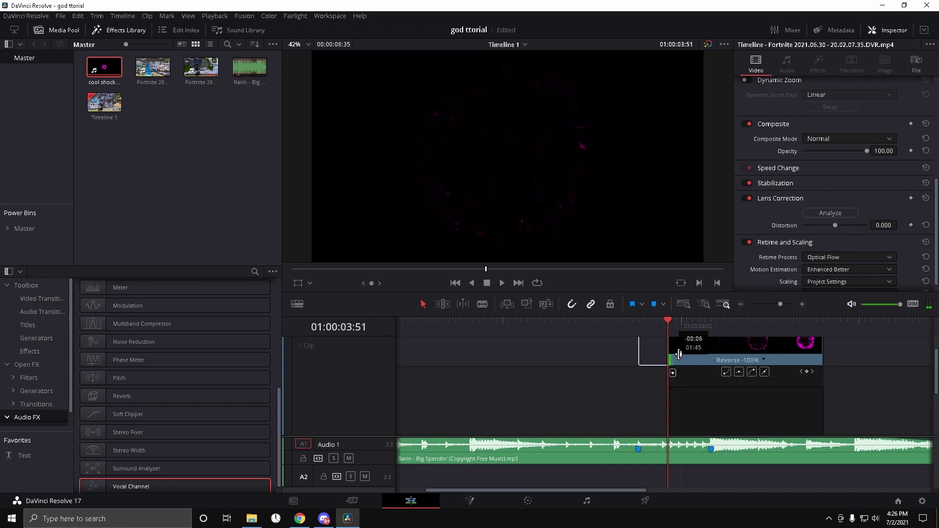
{"action": "left_click", "coordinate": [640, 329]}
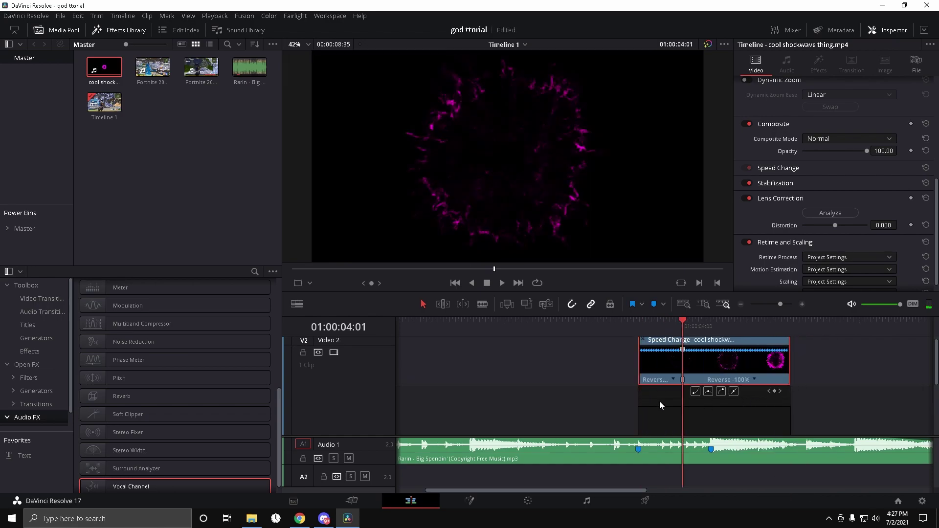
Step: Add a speed keyframe at 01:00:04:01 and speed up the reversed segment after it to about -300%
{"action": "scroll", "coordinate": [660, 401], "scroll_direction": "down", "scroll_amount": 4}
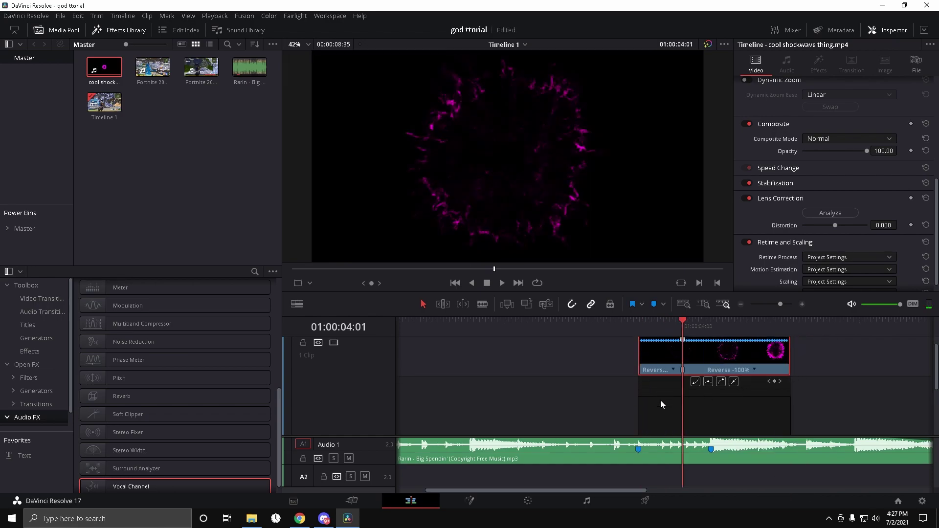
{"action": "left_click_drag", "start_coordinate": [742, 420], "coordinate": [717, 498]}
{"action": "left_click_drag", "start_coordinate": [707, 526], "coordinate": [696, 496]}
{"action": "scroll", "coordinate": [705, 411], "scroll_direction": "down", "scroll_amount": 2}
{"action": "left_click_drag", "start_coordinate": [699, 380], "coordinate": [698, 390]}
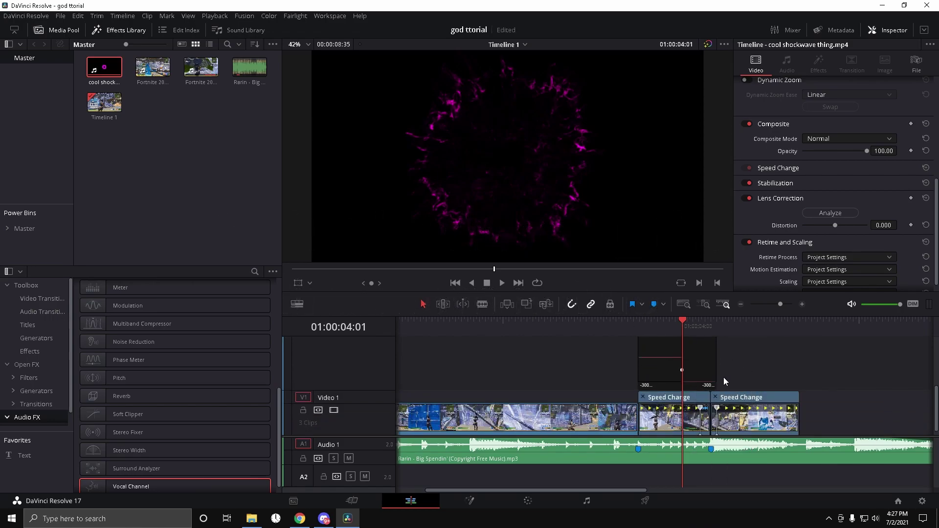
Step: Adjust the reverse speed before the keyframe so the shockwave clip ends at Marker 1, at 01:00:04:20
{"action": "left_click_drag", "start_coordinate": [662, 364], "coordinate": [662, 375]}
{"action": "left_click", "coordinate": [706, 321]}
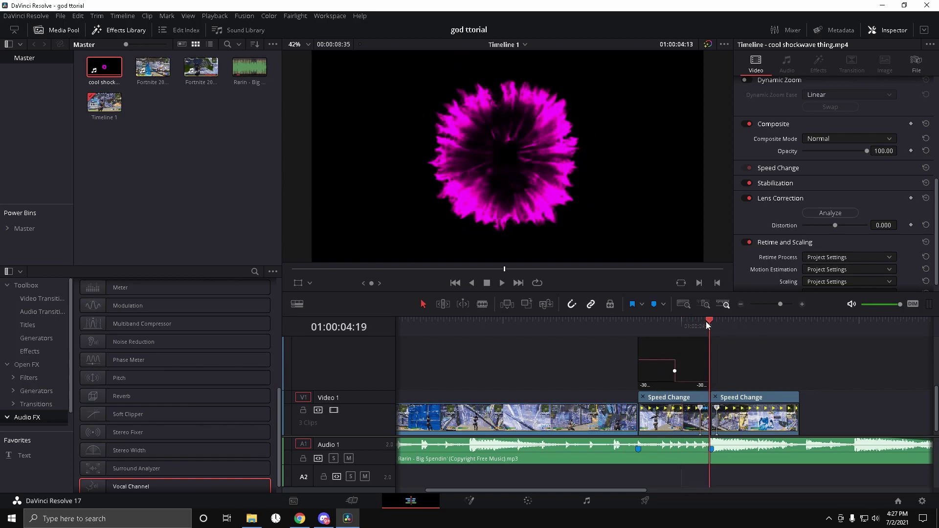
{"action": "left_click_drag", "start_coordinate": [781, 304], "coordinate": [783, 314]}
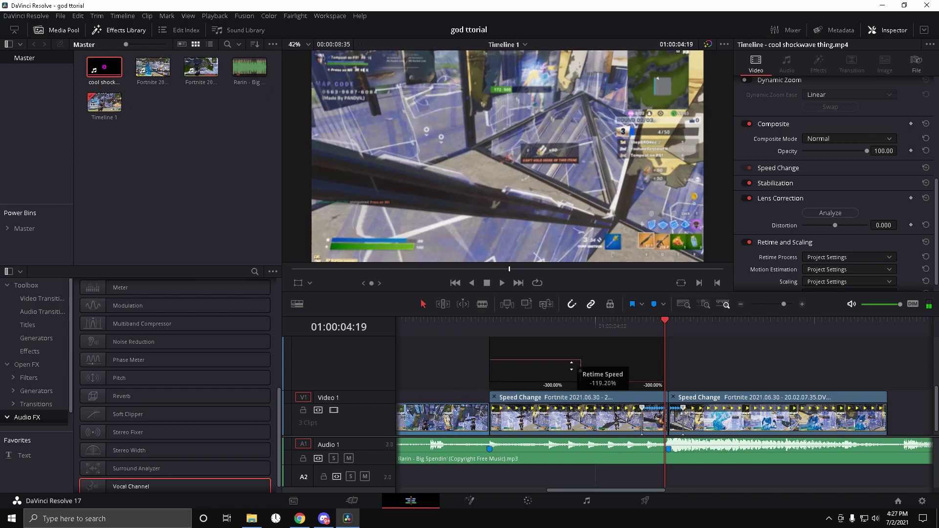
{"action": "left_click_drag", "start_coordinate": [570, 366], "coordinate": [571, 361]}
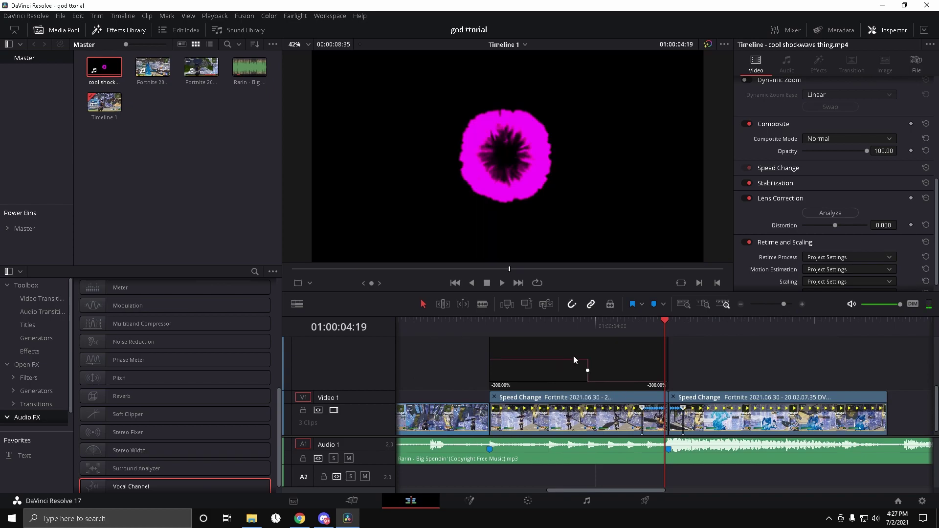
{"action": "left_click_drag", "start_coordinate": [782, 304], "coordinate": [785, 308]}
{"action": "left_click", "coordinate": [678, 328]}
Step: Smooth the Retime Speed keyframe into a curve, widen its handles for a gradual ramp, and play back the result
{"action": "scroll", "coordinate": [563, 361], "scroll_direction": "up", "scroll_amount": 2}
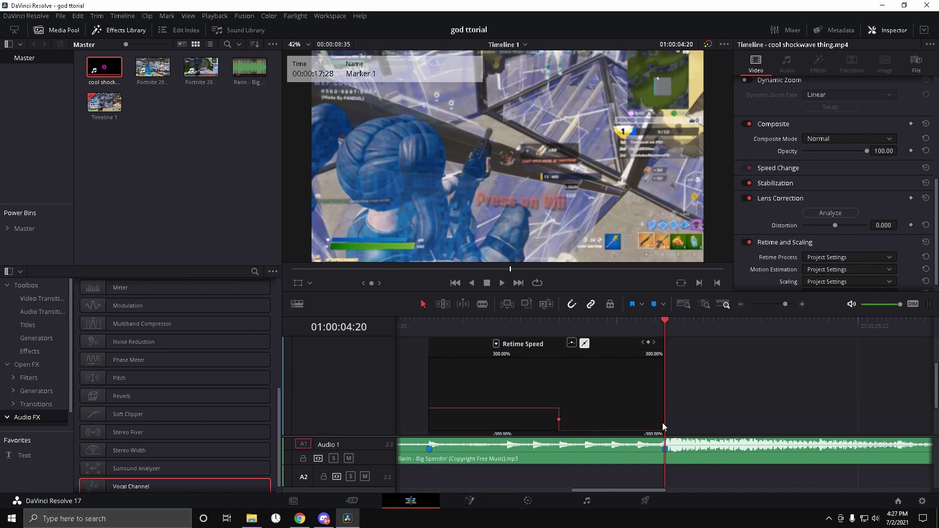
{"action": "left_click", "coordinate": [571, 342]}
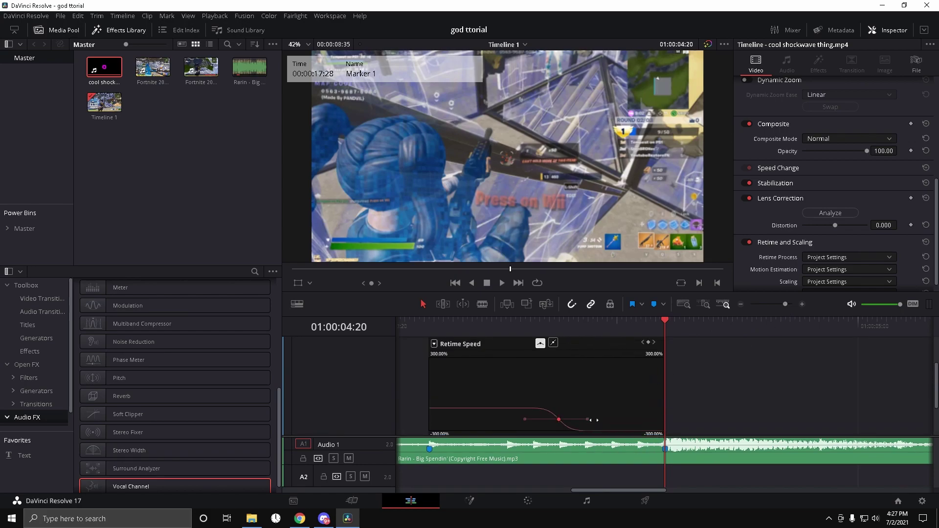
{"action": "left_click_drag", "start_coordinate": [591, 420], "coordinate": [822, 365]}
{"action": "left_click_drag", "start_coordinate": [665, 322], "coordinate": [440, 350]}
{"action": "key", "text": "space"}
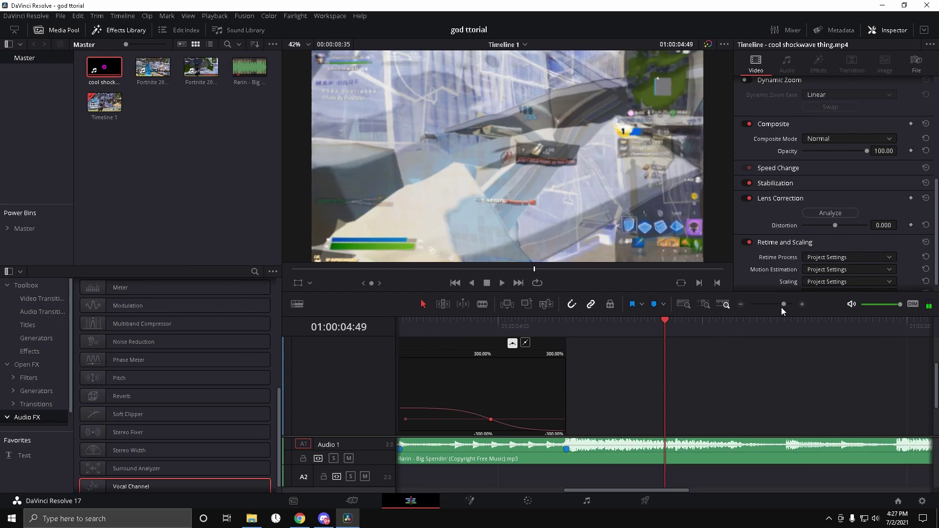
Step: Position the playhead at 01:00:04:03 and open the shockwave clip in the Fusion page
{"action": "left_click_drag", "start_coordinate": [784, 304], "coordinate": [780, 304]}
{"action": "left_click_drag", "start_coordinate": [566, 330], "coordinate": [592, 324]}
{"action": "scroll", "coordinate": [639, 378], "scroll_direction": "down", "scroll_amount": 3}
{"action": "scroll", "coordinate": [639, 378], "scroll_direction": "up", "scroll_amount": 3}
{"action": "scroll", "coordinate": [646, 367], "scroll_direction": "up", "scroll_amount": 4}
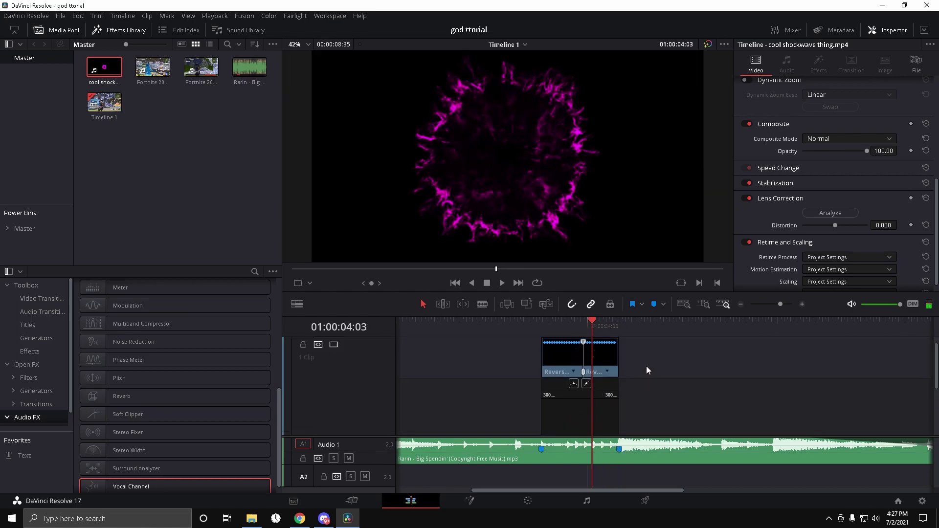
{"action": "right_click", "coordinate": [569, 363]}
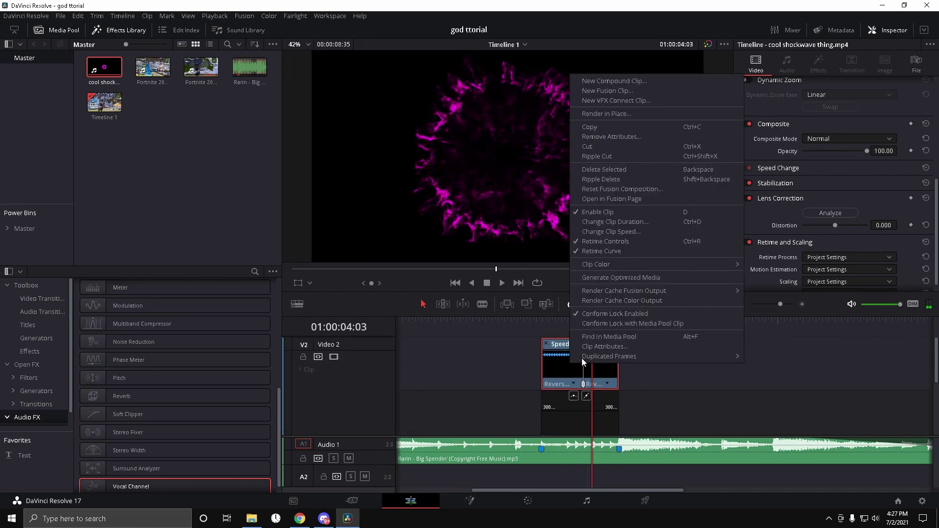
{"action": "left_click", "coordinate": [634, 198]}
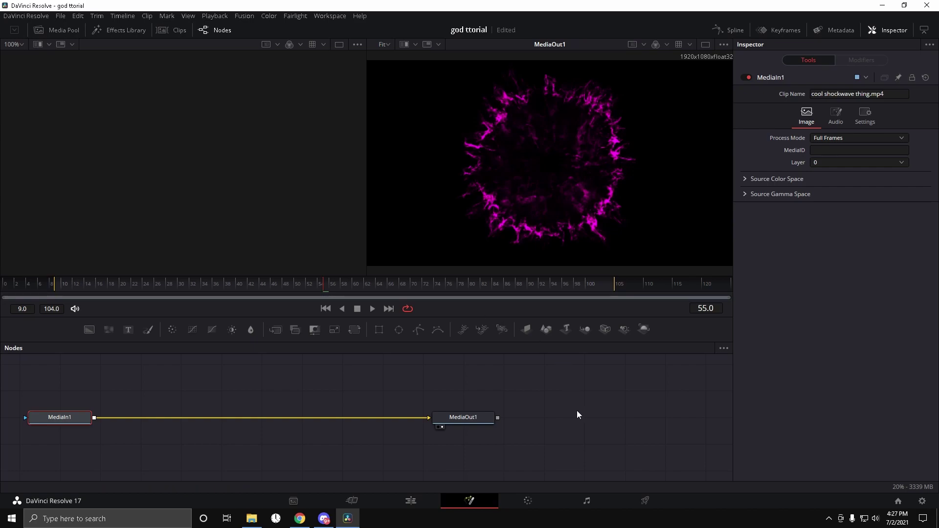
Step: Add a Delta Keyer node between MediaIn1 and MediaOut1, about midway along the connection
{"action": "key", "text": "shift+space"}
{"action": "type", "text": "delt"}
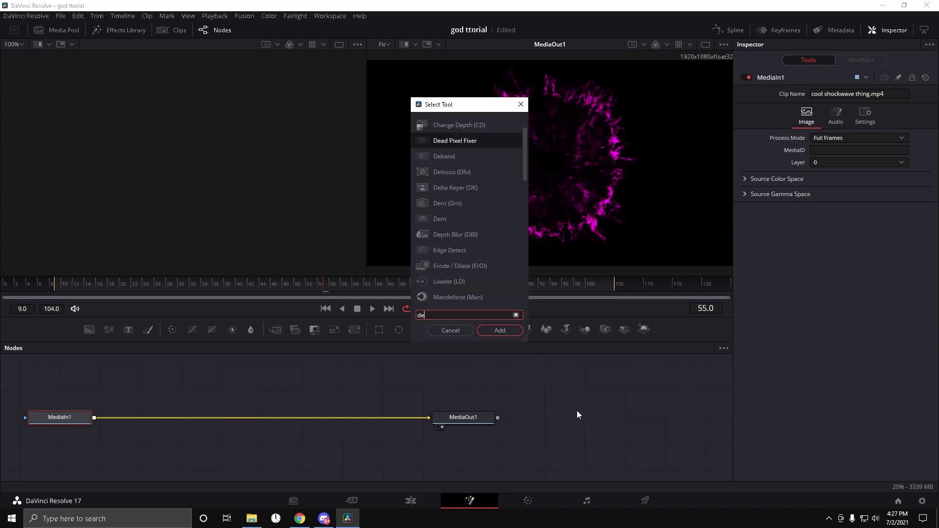
{"action": "left_click", "coordinate": [448, 127]}
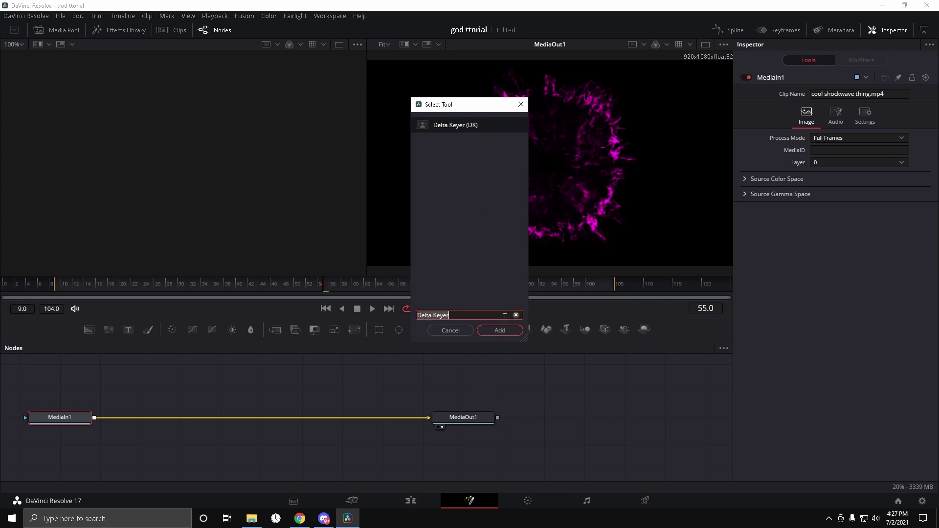
{"action": "left_click", "coordinate": [499, 331]}
{"action": "left_click_drag", "start_coordinate": [155, 419], "coordinate": [236, 417]}
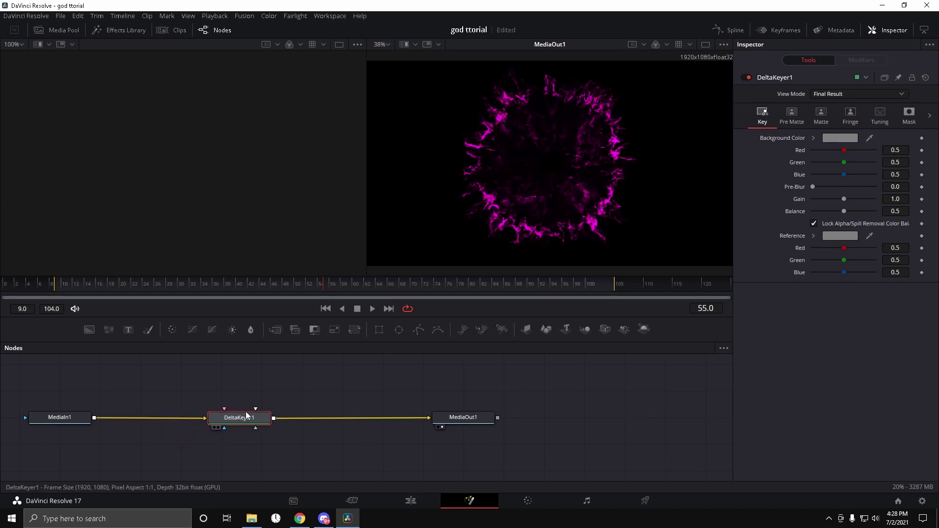
Step: Set the Delta Keyer's Background Color and Reference color to black, #000000
{"action": "left_click", "coordinate": [837, 139]}
{"action": "left_click", "coordinate": [352, 184]}
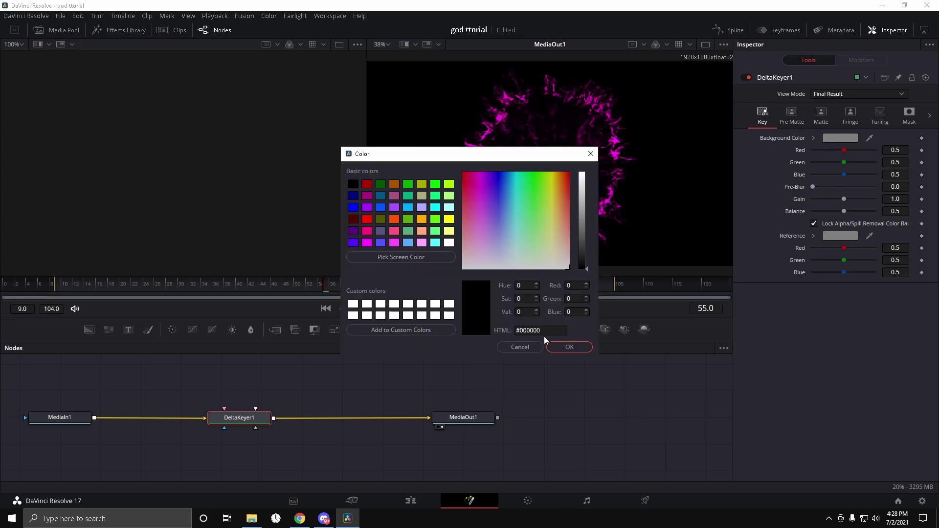
{"action": "left_click", "coordinate": [569, 347]}
{"action": "left_click", "coordinate": [840, 235]}
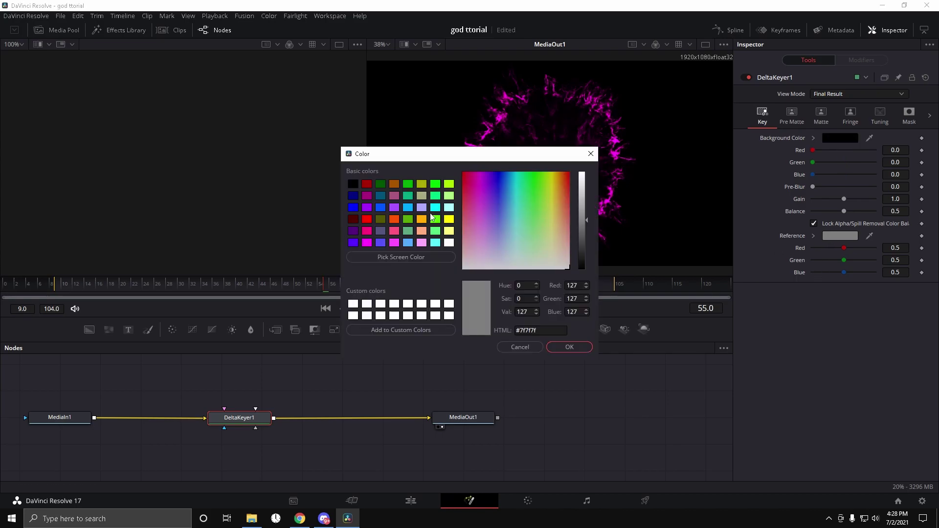
{"action": "left_click", "coordinate": [357, 185]}
{"action": "left_click", "coordinate": [569, 347]}
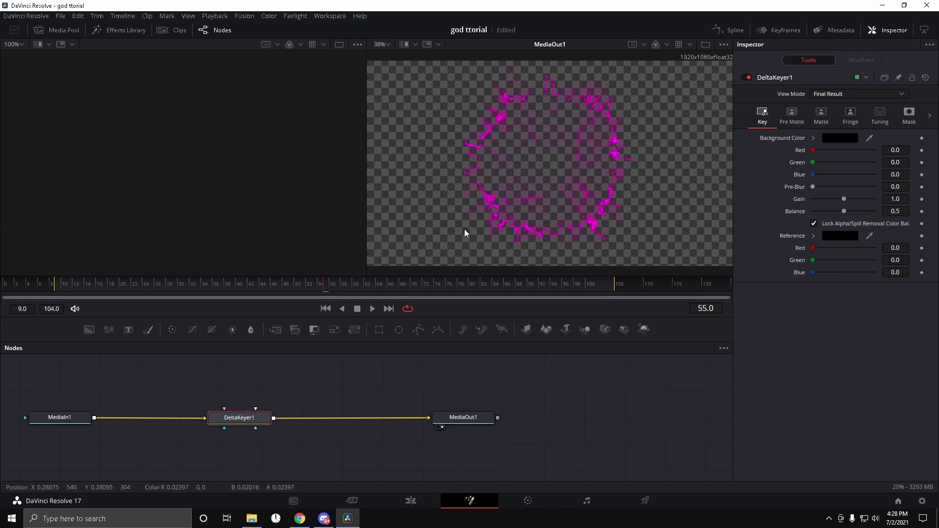
Step: Return to the Edit page, set Timeline Proxy Mode to Quarter Resolution and set Render Cache to None
{"action": "left_click", "coordinate": [417, 501]}
{"action": "mouse_move", "coordinate": [560, 327]}
{"action": "left_mouse_down"}
{"action": "mouse_move", "coordinate": [535, 330]}
{"action": "mouse_move", "coordinate": [611, 325]}
{"action": "mouse_move", "coordinate": [557, 325]}
{"action": "left_mouse_up"}
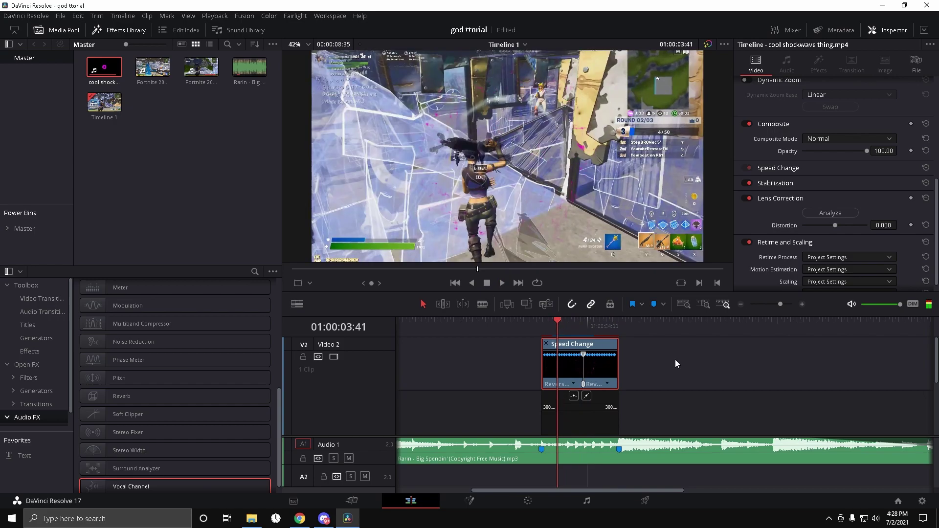
{"action": "left_click", "coordinate": [215, 15]}
{"action": "mouse_move", "coordinate": [257, 51]}
{"action": "left_click", "coordinate": [387, 72]}
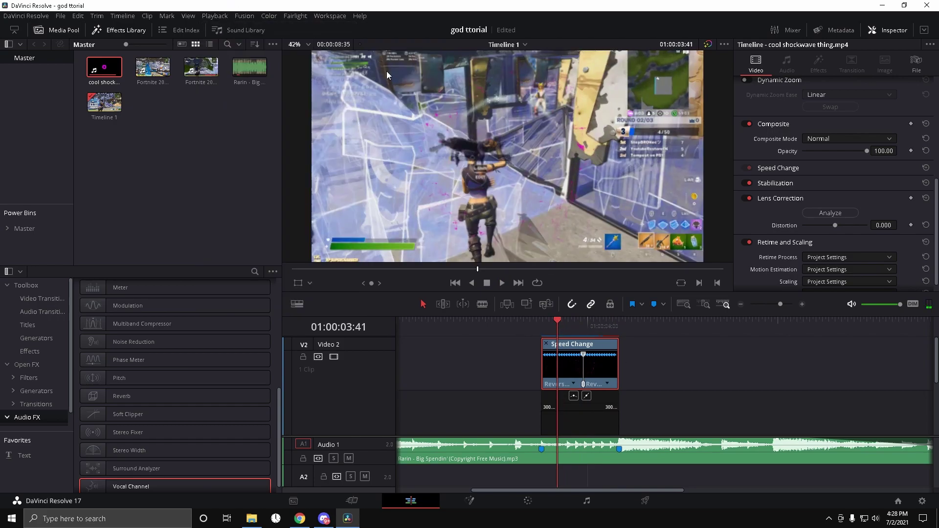
{"action": "left_click", "coordinate": [214, 15]}
{"action": "mouse_move", "coordinate": [241, 63]}
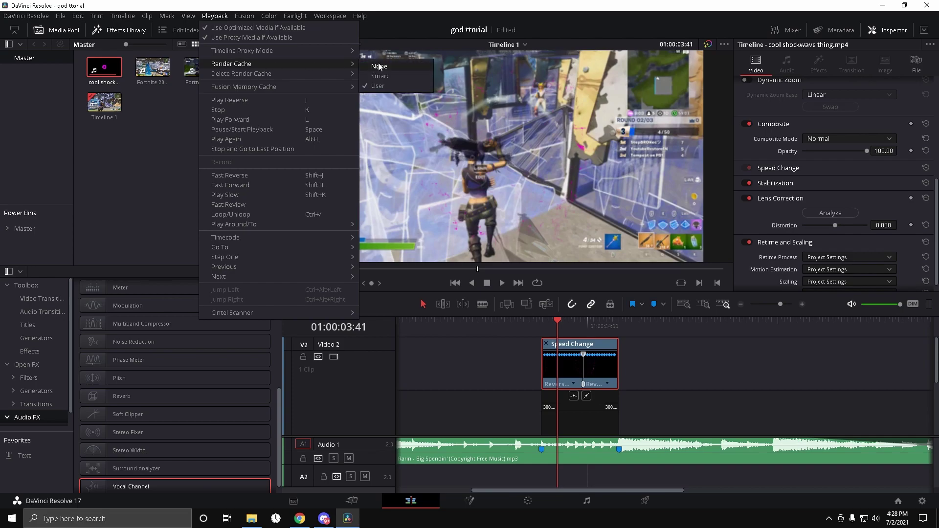
{"action": "left_click", "coordinate": [378, 65]}
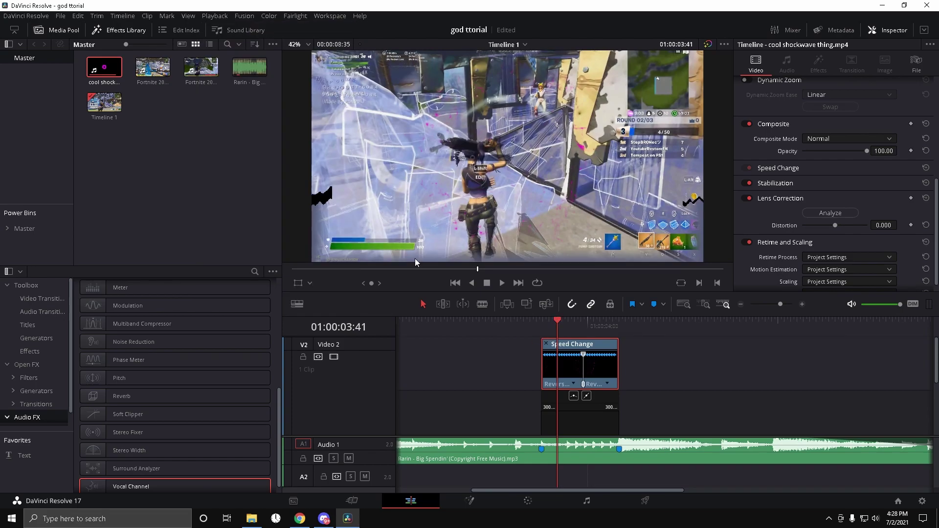
Step: Reselect Quarter Resolution for Timeline Proxy Mode and play back the keyed shockwave from its start at 01:00:03:31
{"action": "left_click_drag", "start_coordinate": [556, 326], "coordinate": [542, 329]}
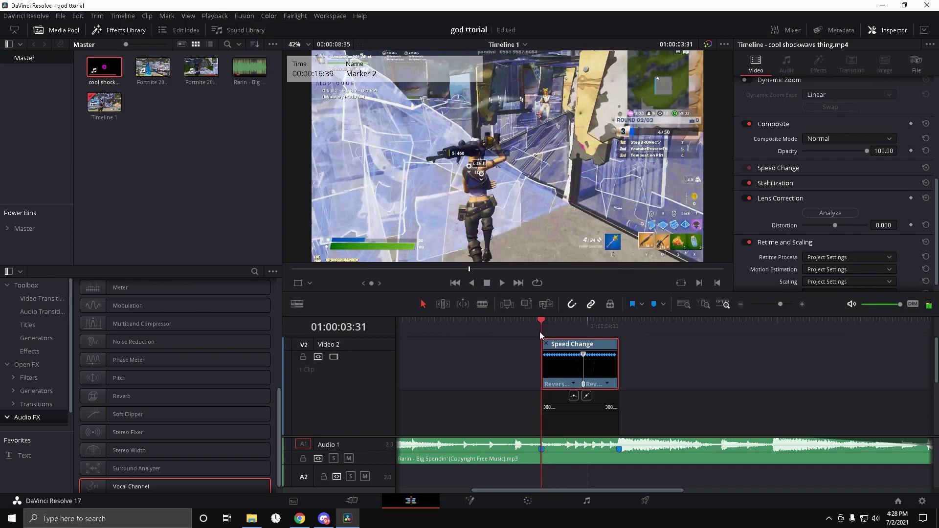
{"action": "left_click", "coordinate": [215, 16]}
{"action": "mouse_move", "coordinate": [231, 52]}
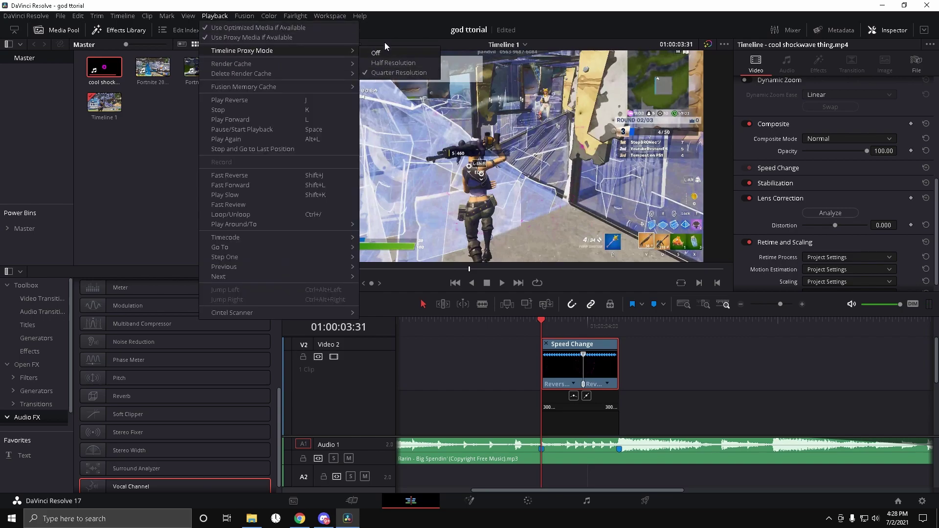
{"action": "left_click", "coordinate": [379, 73]}
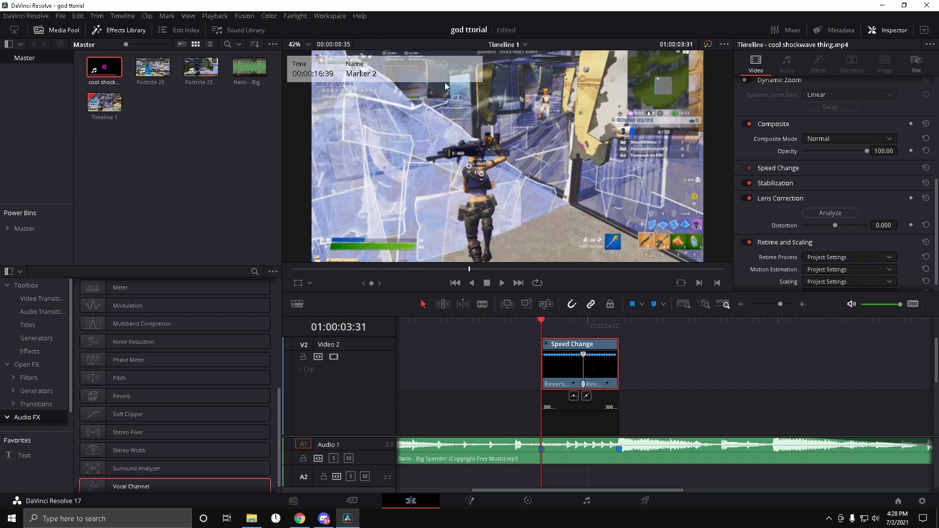
{"action": "key", "text": "space"}
{"action": "left_click_drag", "start_coordinate": [554, 329], "coordinate": [545, 333]}
{"action": "key", "text": "space"}
{"action": "left_click", "coordinate": [541, 329]}
{"action": "key", "text": "space"}
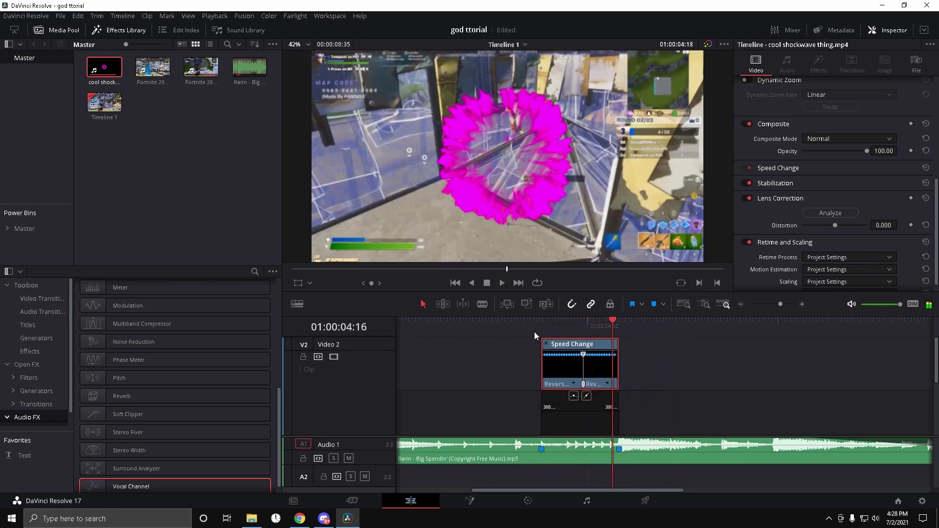
{"action": "key", "text": "space"}
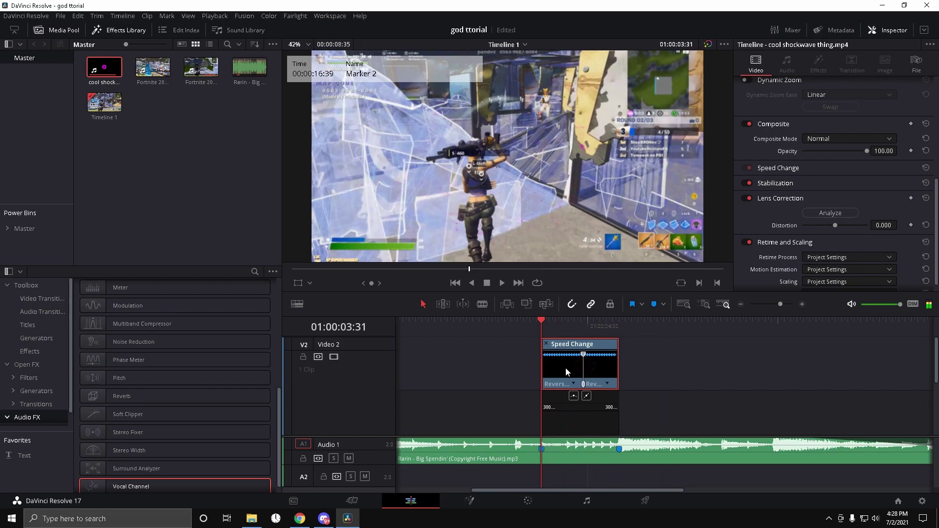
{"action": "right_click", "coordinate": [567, 367]}
{"action": "left_click", "coordinate": [602, 254]}
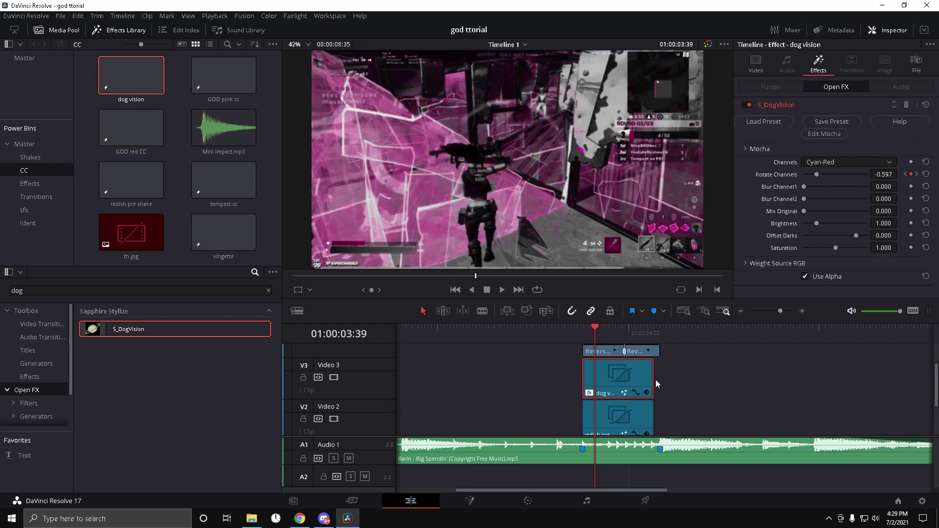
Step: Undo the last Rotate Channels change on the dog vision clip and check the frame at 01:00:03:43
{"action": "scroll", "coordinate": [675, 367], "scroll_direction": "down", "scroll_amount": 2}
{"action": "scroll", "coordinate": [679, 377], "scroll_direction": "up", "scroll_amount": 2}
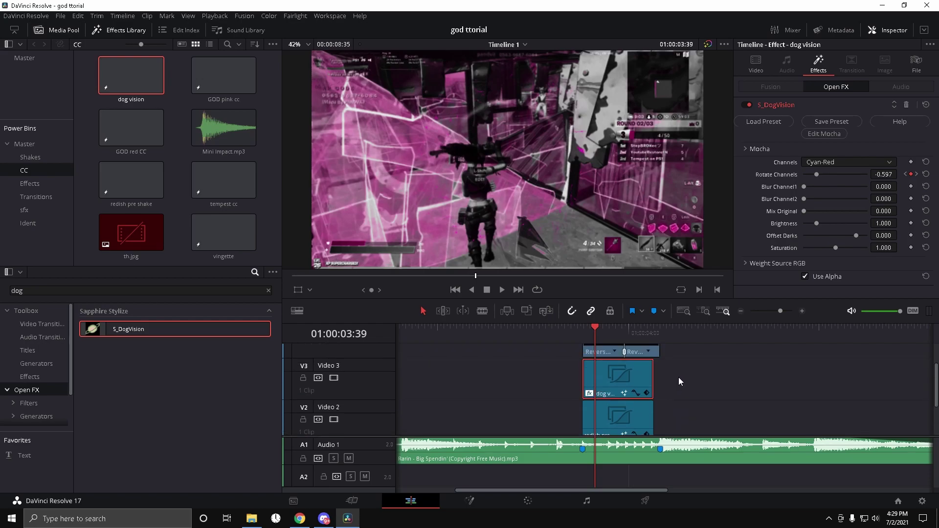
{"action": "key", "text": "ctrl+z"}
{"action": "left_click_drag", "start_coordinate": [585, 334], "coordinate": [601, 344]}
{"action": "scroll", "coordinate": [697, 378], "scroll_direction": "down", "scroll_amount": 2}
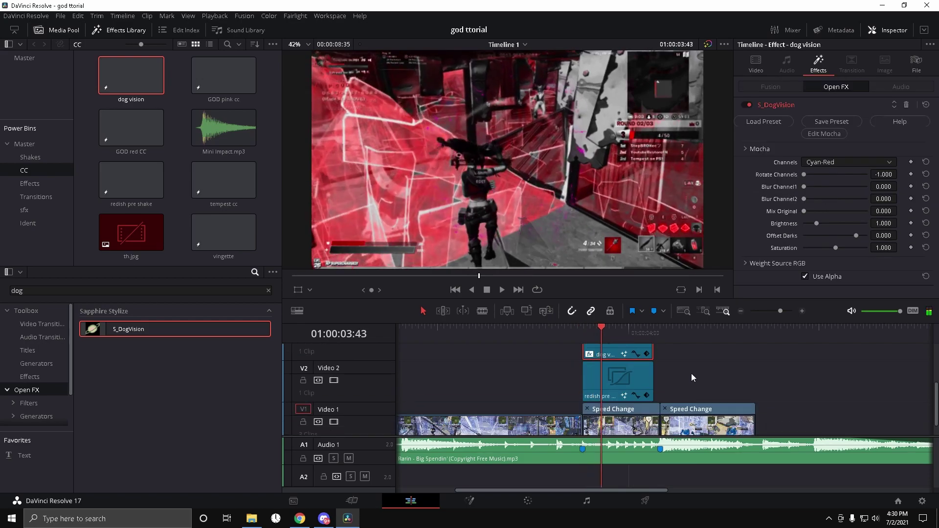
Step: Reposition the redish pre shake and dog vision adjustment clips so both span from 01:00:03:31 to the shockwave clip's end
{"action": "left_click", "coordinate": [616, 382]}
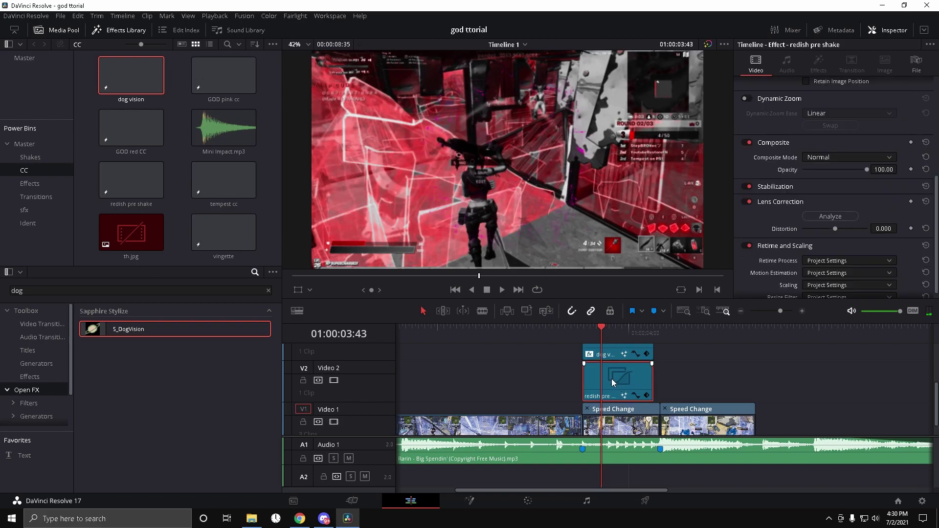
{"action": "scroll", "coordinate": [697, 366], "scroll_direction": "up", "scroll_amount": 1}
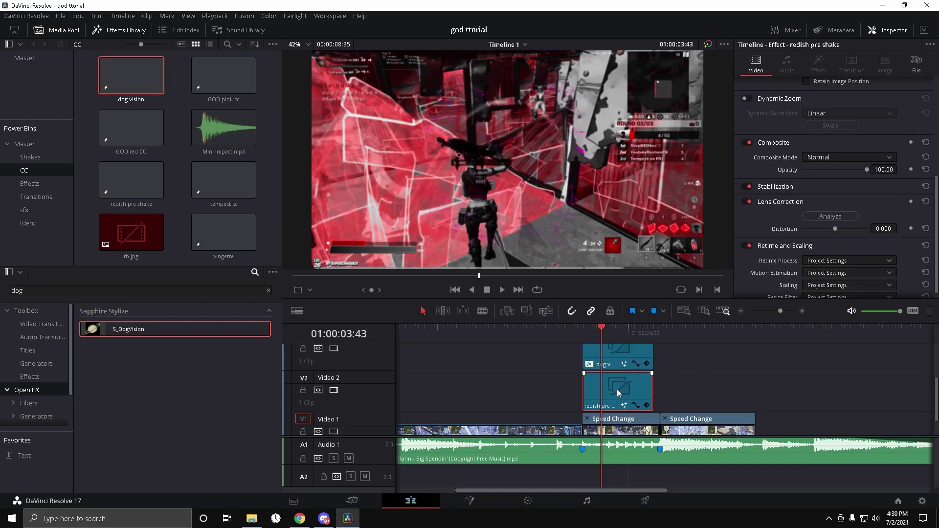
{"action": "left_click_drag", "start_coordinate": [618, 388], "coordinate": [724, 388]}
{"action": "left_click_drag", "start_coordinate": [624, 358], "coordinate": [488, 353]}
{"action": "left_click_drag", "start_coordinate": [732, 389], "coordinate": [542, 392]}
{"action": "left_click", "coordinate": [552, 333]}
{"action": "left_click_drag", "start_coordinate": [553, 346], "coordinate": [582, 350]}
{"action": "left_click_drag", "start_coordinate": [545, 394], "coordinate": [584, 394]}
{"action": "left_click_drag", "start_coordinate": [654, 392], "coordinate": [659, 392]}
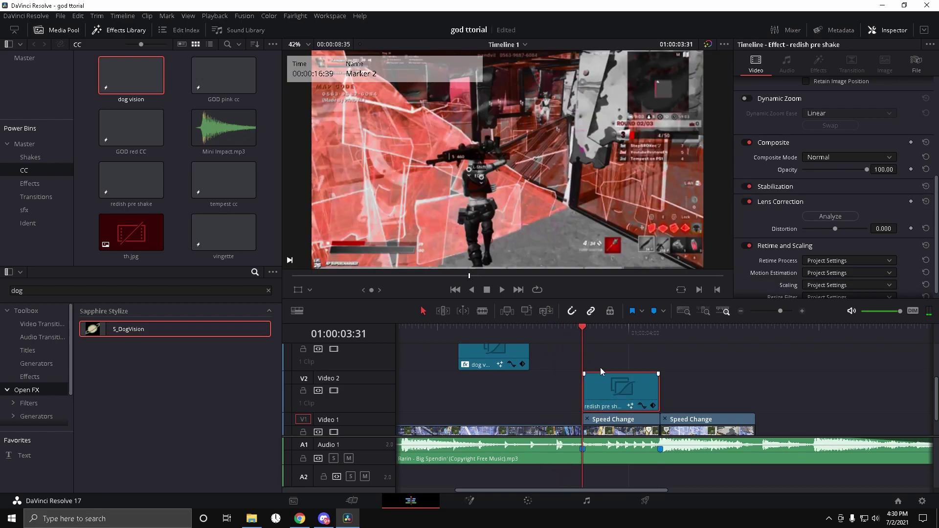
{"action": "left_click", "coordinate": [602, 334]}
{"action": "left_click_drag", "start_coordinate": [487, 359], "coordinate": [659, 359]}
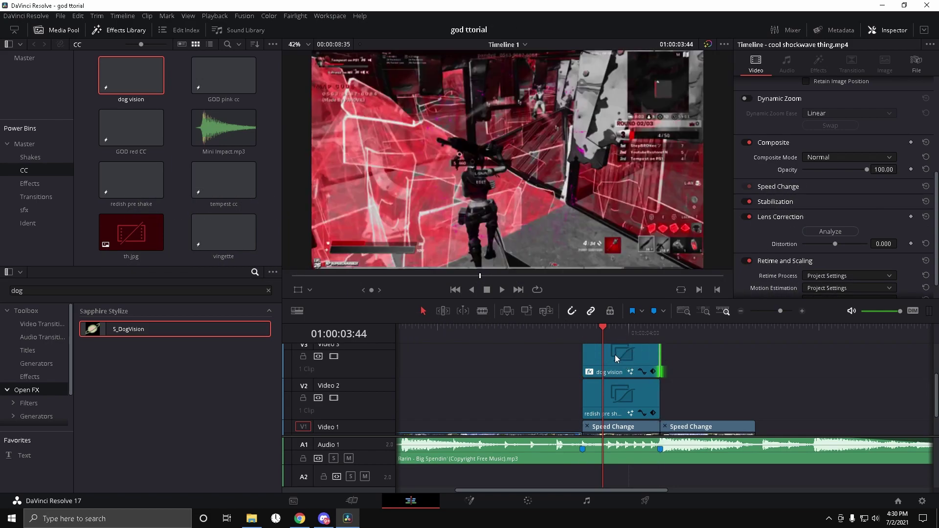
Step: Set the dog vision clip's S_DogVision Rotate Channels to -0.628 while viewing the frame at 01:00:04:03
{"action": "left_click", "coordinate": [817, 66]}
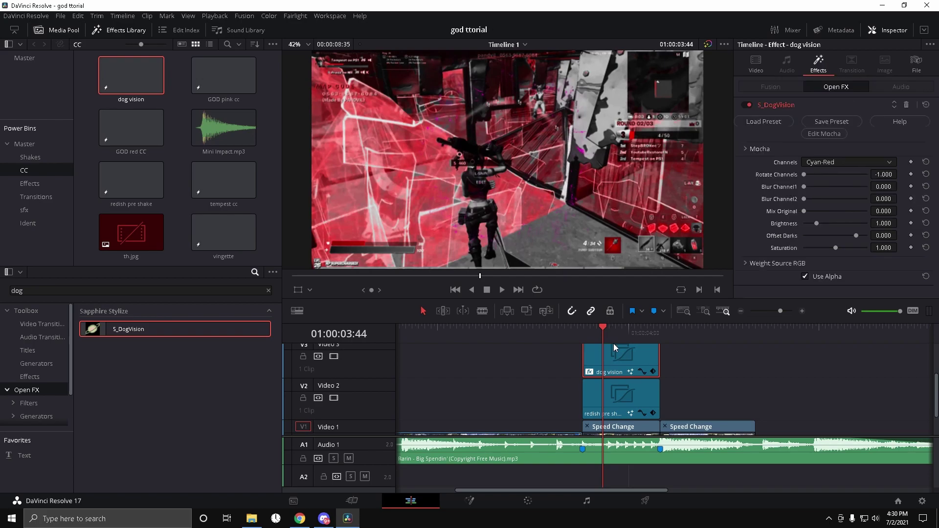
{"action": "scroll", "coordinate": [717, 398], "scroll_direction": "up", "scroll_amount": 2}
{"action": "key", "text": "space"}
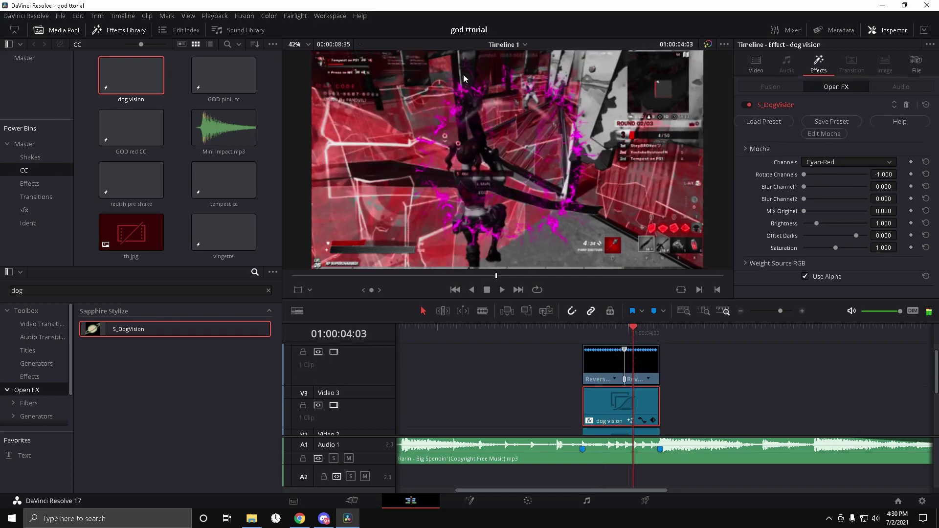
{"action": "left_click_drag", "start_coordinate": [805, 175], "coordinate": [815, 178]}
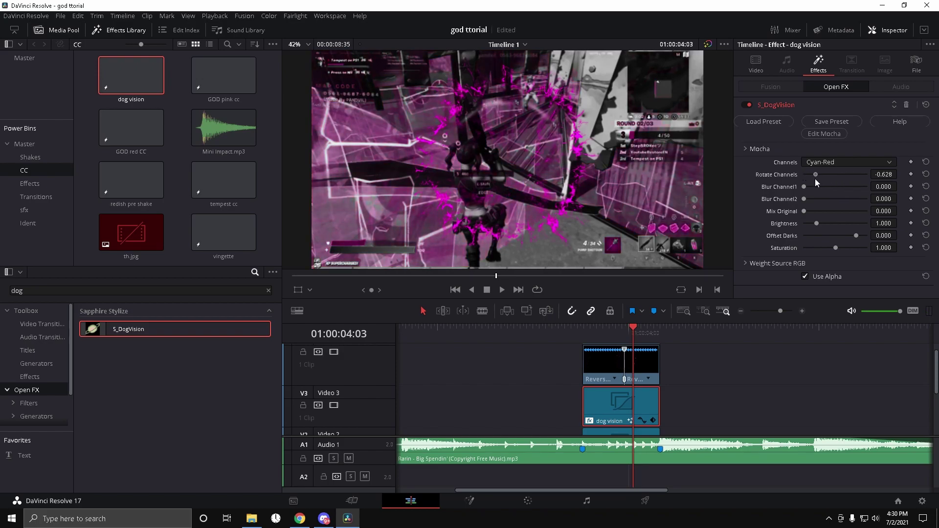
Step: Raise the S_DogVision Saturation on the dog vision clip to 2.000, with the playhead at 01:00:03:31
{"action": "mouse_move", "coordinate": [633, 331]}
{"action": "left_mouse_down"}
{"action": "mouse_move", "coordinate": [582, 337]}
{"action": "mouse_move", "coordinate": [644, 354]}
{"action": "mouse_move", "coordinate": [663, 343]}
{"action": "mouse_move", "coordinate": [650, 355]}
{"action": "mouse_move", "coordinate": [584, 364]}
{"action": "left_mouse_up"}
{"action": "scroll", "coordinate": [742, 379], "scroll_direction": "down", "scroll_amount": 1}
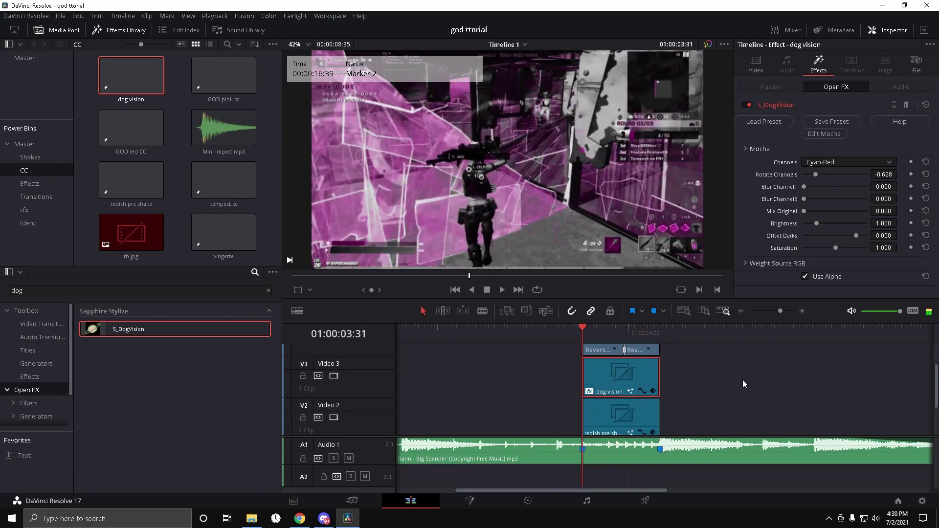
{"action": "scroll", "coordinate": [742, 379], "scroll_direction": "down", "scroll_amount": 2}
{"action": "left_click", "coordinate": [619, 363]}
{"action": "left_click", "coordinate": [820, 66]}
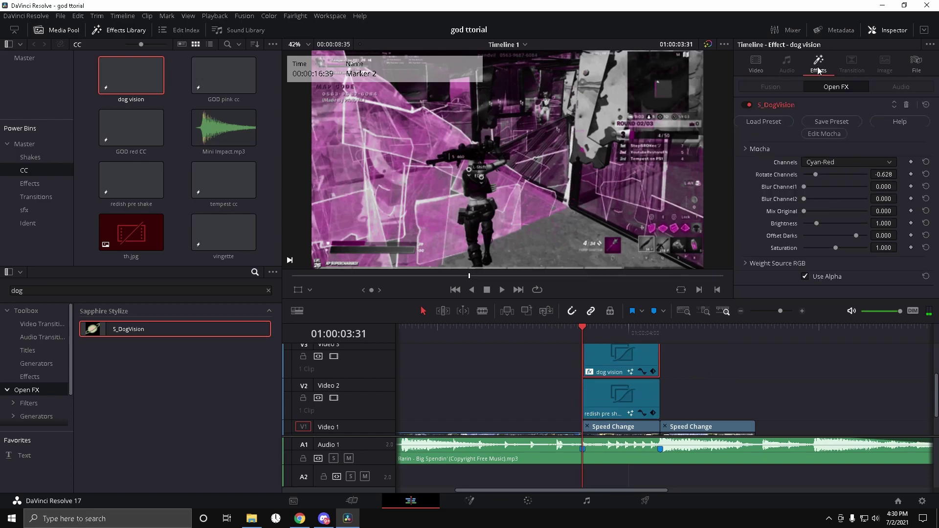
{"action": "left_click_drag", "start_coordinate": [836, 248], "coordinate": [871, 249]}
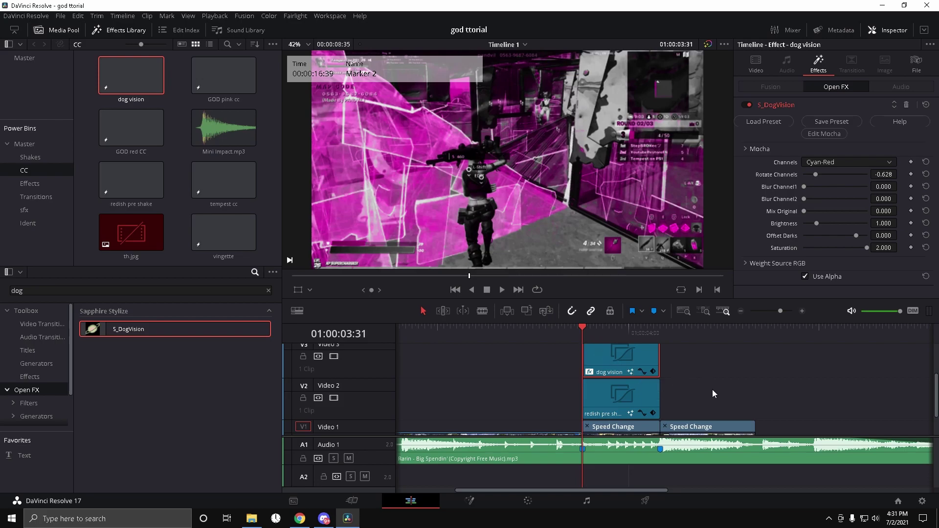
Step: Set the shockwave clip's transform Zoom to 1.500, using the frame at 01:00:04:04 as reference
{"action": "scroll", "coordinate": [712, 390], "scroll_direction": "up", "scroll_amount": 2}
{"action": "left_click_drag", "start_coordinate": [583, 332], "coordinate": [601, 329]}
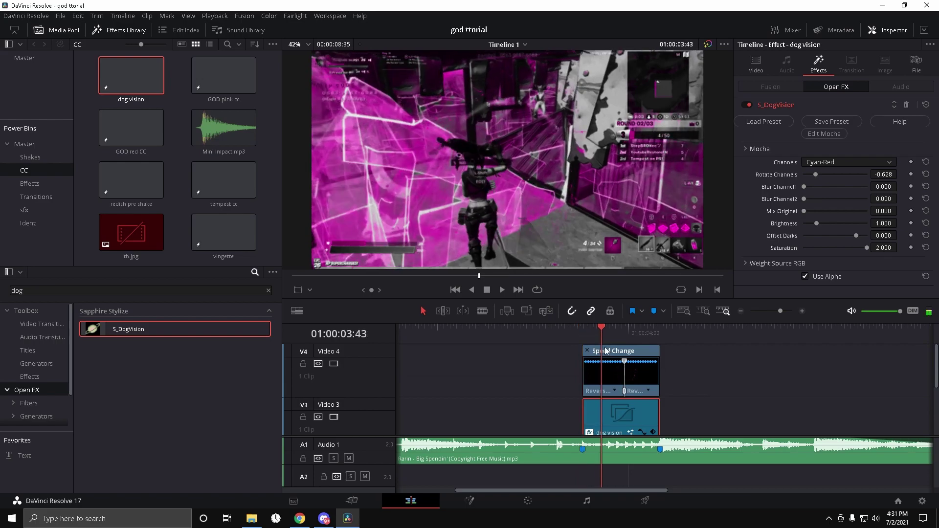
{"action": "left_click", "coordinate": [606, 372]}
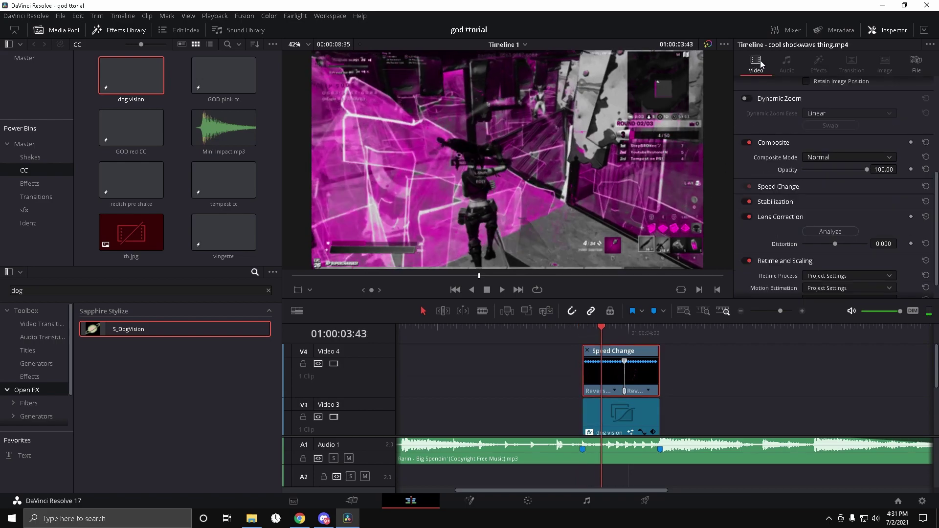
{"action": "left_click_drag", "start_coordinate": [607, 329], "coordinate": [635, 329]}
{"action": "scroll", "coordinate": [770, 124], "scroll_direction": "up", "scroll_amount": 8}
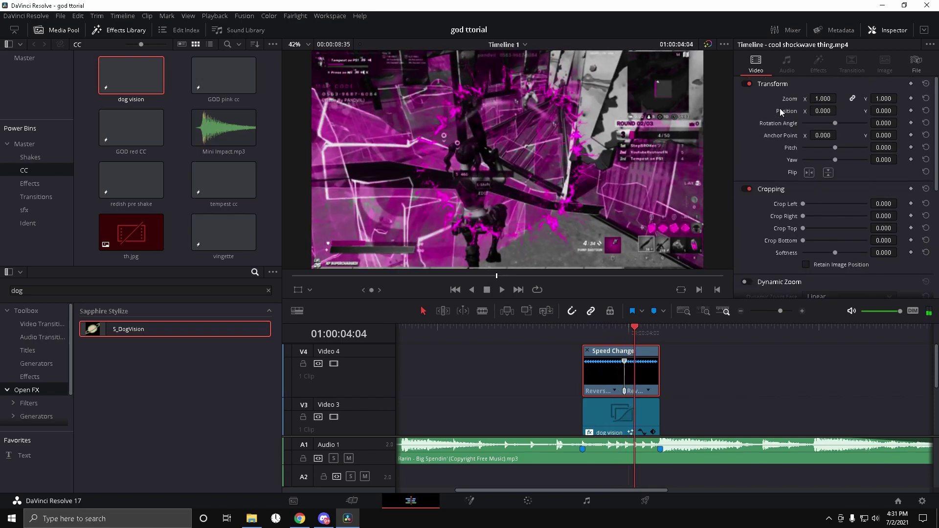
{"action": "left_click", "coordinate": [826, 99]}
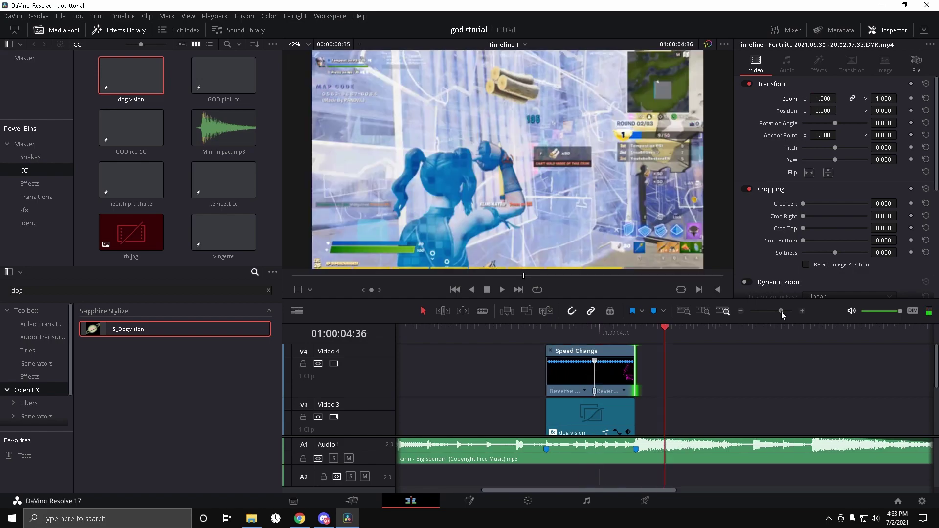
Step: Add the HARD TILT IMPACT preset from the Shakes bin on Video 5 at 01:00:03:31, trimmed to the shockwave clip's end
{"action": "left_click_drag", "start_coordinate": [782, 315], "coordinate": [780, 315]}
{"action": "left_click", "coordinate": [562, 337]}
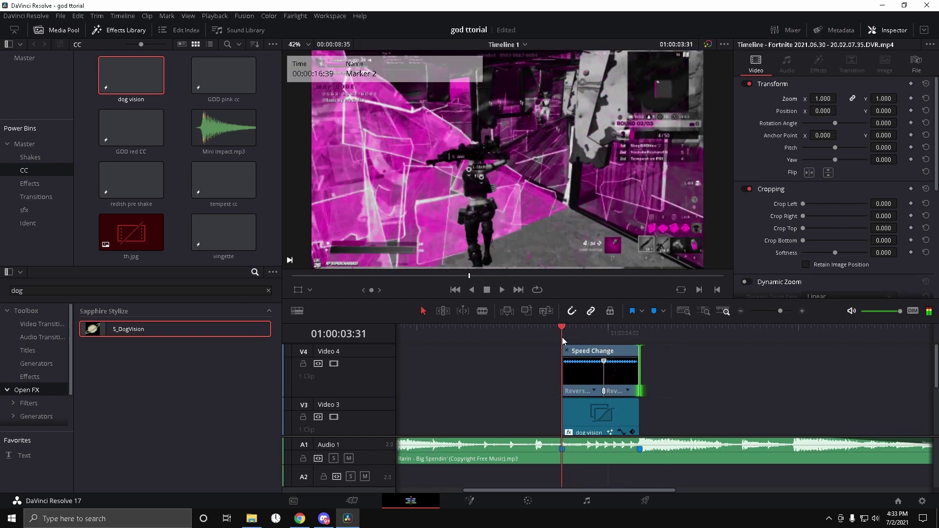
{"action": "mouse_move", "coordinate": [563, 339]}
{"action": "left_mouse_down"}
{"action": "mouse_move", "coordinate": [544, 339]}
{"action": "mouse_move", "coordinate": [578, 333]}
{"action": "mouse_move", "coordinate": [547, 330]}
{"action": "mouse_move", "coordinate": [629, 330]}
{"action": "mouse_move", "coordinate": [564, 332]}
{"action": "left_mouse_up"}
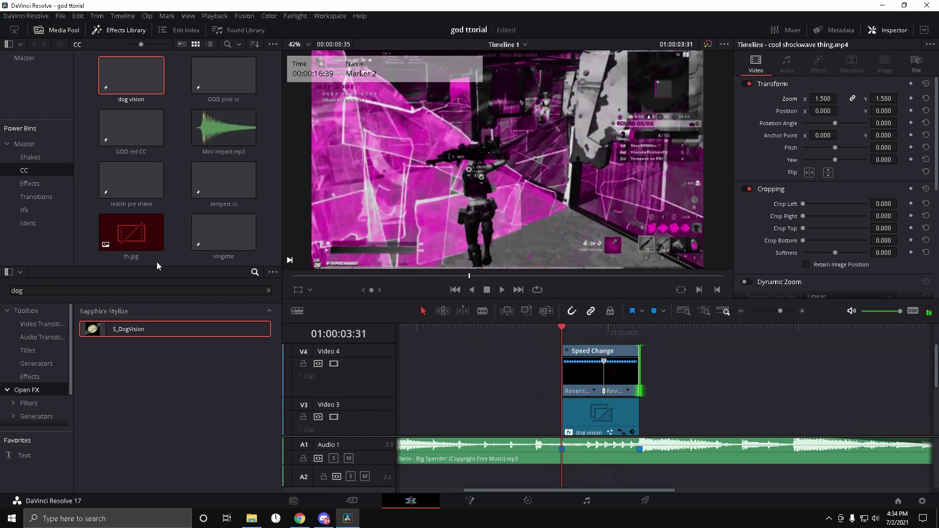
{"action": "left_click", "coordinate": [30, 157]}
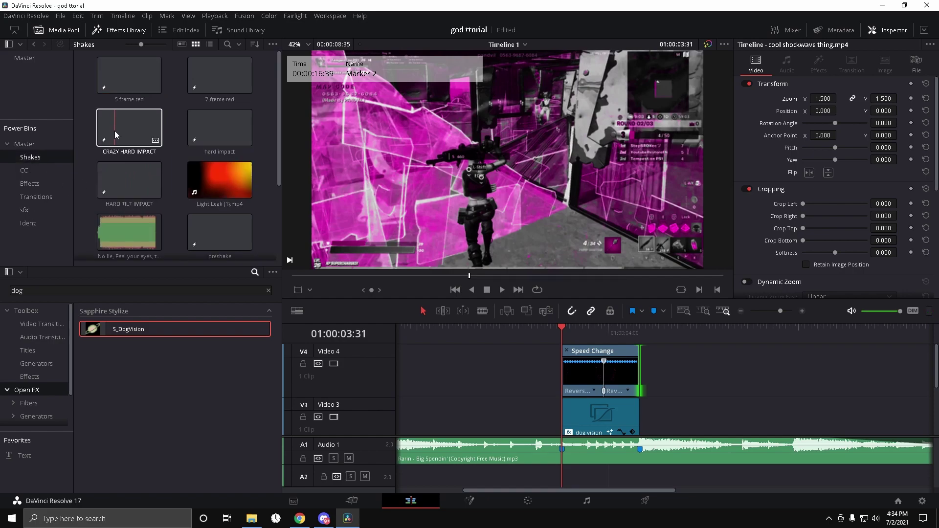
{"action": "left_click_drag", "start_coordinate": [692, 386], "coordinate": [579, 374]}
{"action": "left_click_drag", "start_coordinate": [675, 365], "coordinate": [638, 365]}
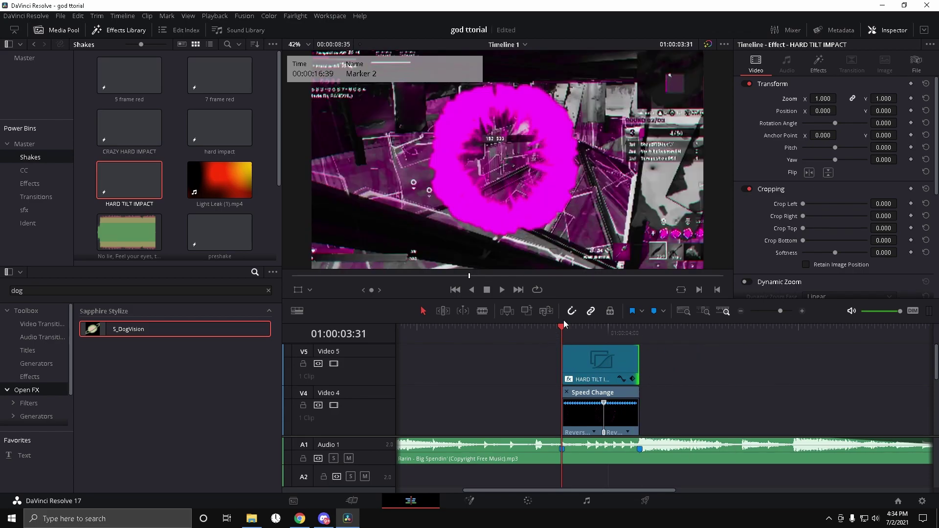
{"action": "mouse_move", "coordinate": [565, 325]}
{"action": "left_mouse_down"}
{"action": "mouse_move", "coordinate": [576, 351]}
{"action": "mouse_move", "coordinate": [603, 352]}
{"action": "mouse_move", "coordinate": [556, 354]}
{"action": "mouse_move", "coordinate": [571, 360]}
{"action": "left_mouse_up"}
Step: Search the effects for "ga", apply Gaussian Blur to the HARD TILT IMPACT clip and open its effect settings
{"action": "left_click", "coordinate": [603, 370]}
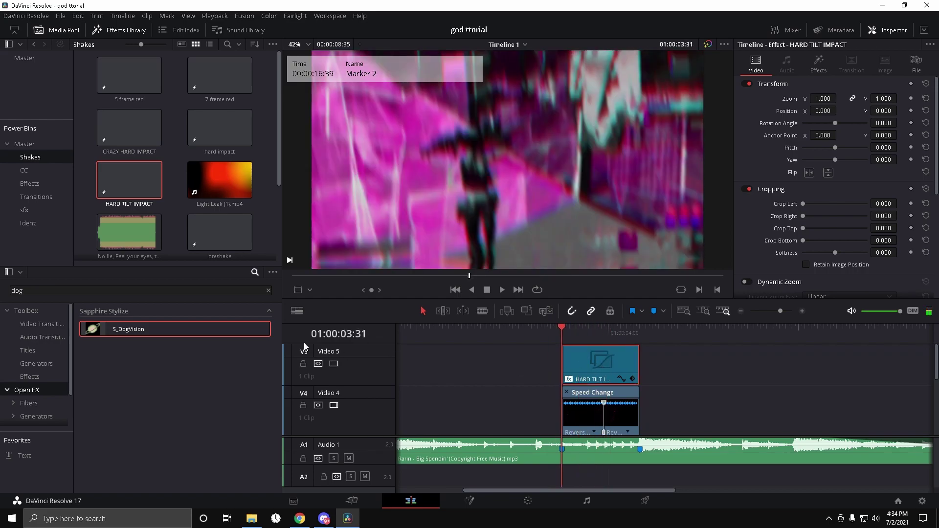
{"action": "left_click", "coordinate": [11, 292]}
{"action": "key", "text": "Delete"}
{"action": "key", "text": "Delete"}
{"action": "key", "text": "Delete"}
{"action": "type", "text": "ga"}
{"action": "left_click_drag", "start_coordinate": [128, 330], "coordinate": [638, 362]}
{"action": "left_click", "coordinate": [817, 64]}
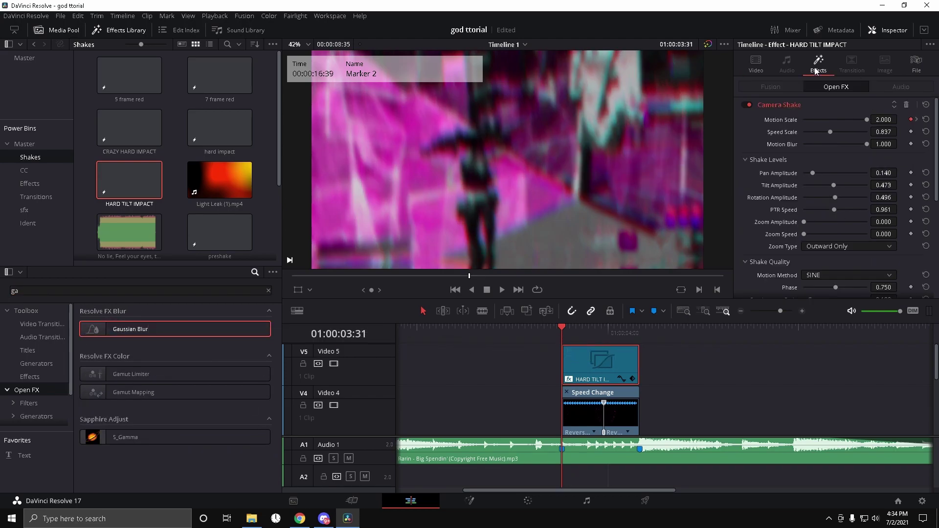
Step: Keyframe the Gaussian Blur strength on the HARD TILT IMPACT clip from 0.504 at 01:00:03:31 to 0.000 at about 01:00:03:43
{"action": "scroll", "coordinate": [841, 145], "scroll_direction": "down", "scroll_amount": 5}
{"action": "left_click", "coordinate": [774, 290]}
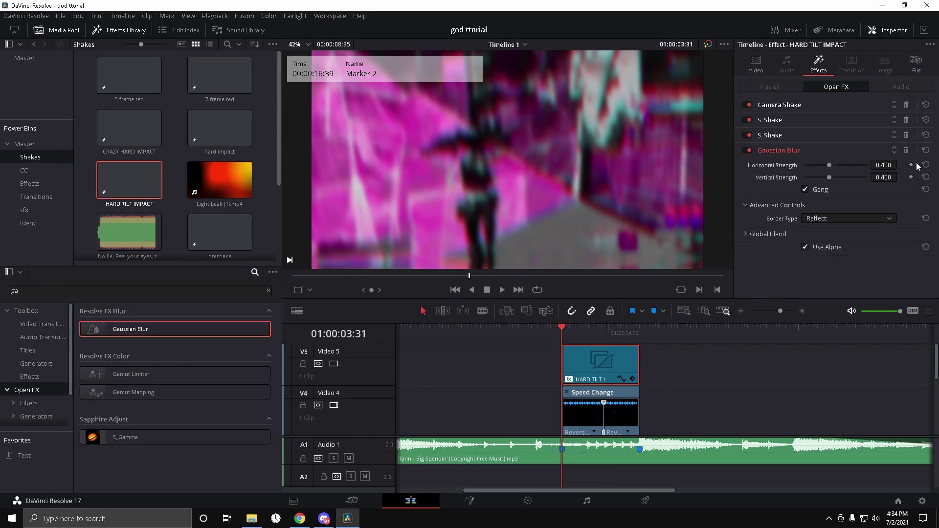
{"action": "left_click_drag", "start_coordinate": [834, 169], "coordinate": [834, 167]}
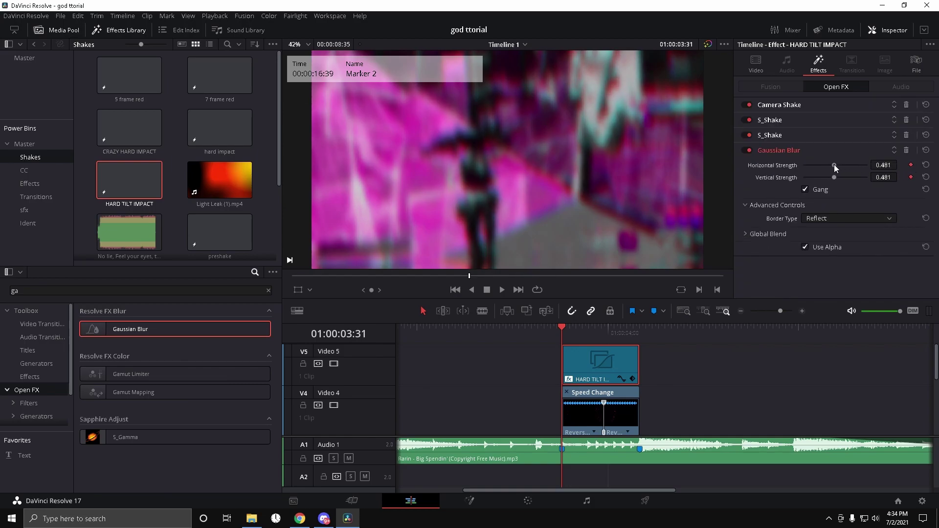
{"action": "key", "text": "space"}
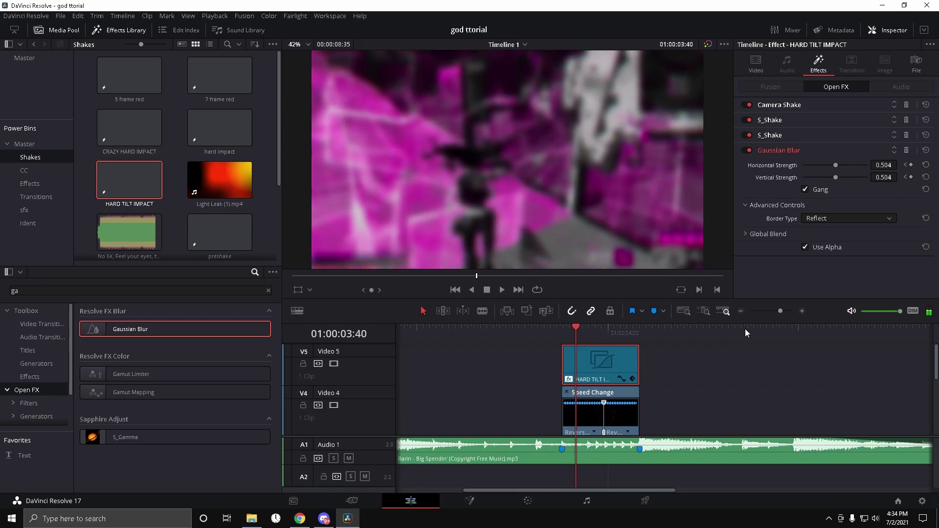
{"action": "left_click_drag", "start_coordinate": [839, 166], "coordinate": [765, 174]}
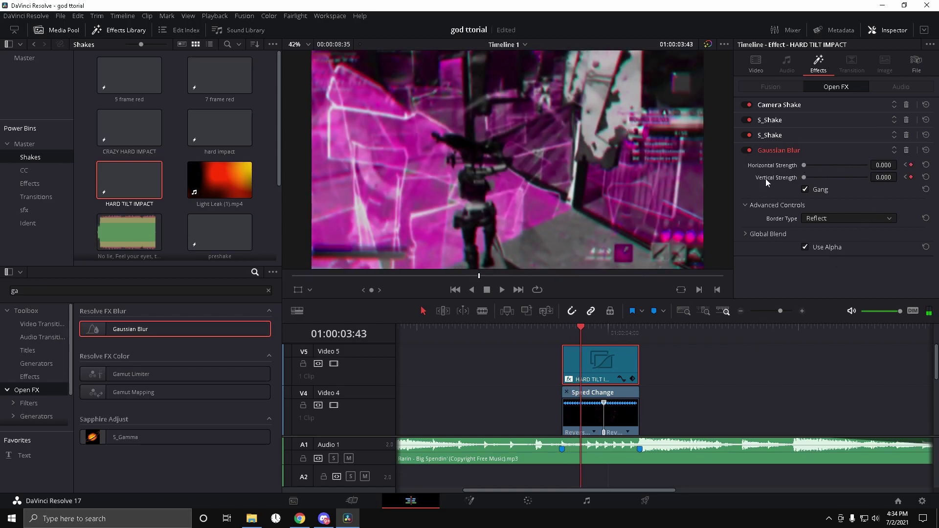
Step: With the playhead at 01:00:03:31, search the effects for "radial", apply Radial Blur to the HARD TILT IMPACT clip and open its settings
{"action": "left_click", "coordinate": [562, 339]}
{"action": "left_click_drag", "start_coordinate": [562, 339], "coordinate": [551, 341]}
{"action": "left_click_drag", "start_coordinate": [29, 291], "coordinate": [2, 289]}
{"action": "key", "text": "BackSpace"}
{"action": "key", "text": "BackSpace"}
{"action": "type", "text": "radial"}
{"action": "mouse_move", "coordinate": [132, 334]}
{"action": "left_mouse_down"}
{"action": "mouse_move", "coordinate": [636, 387]}
{"action": "mouse_move", "coordinate": [658, 373]}
{"action": "left_mouse_up"}
{"action": "left_click", "coordinate": [593, 335]}
{"action": "scroll", "coordinate": [748, 212], "scroll_direction": "down", "scroll_amount": 5}
{"action": "left_click", "coordinate": [777, 290]}
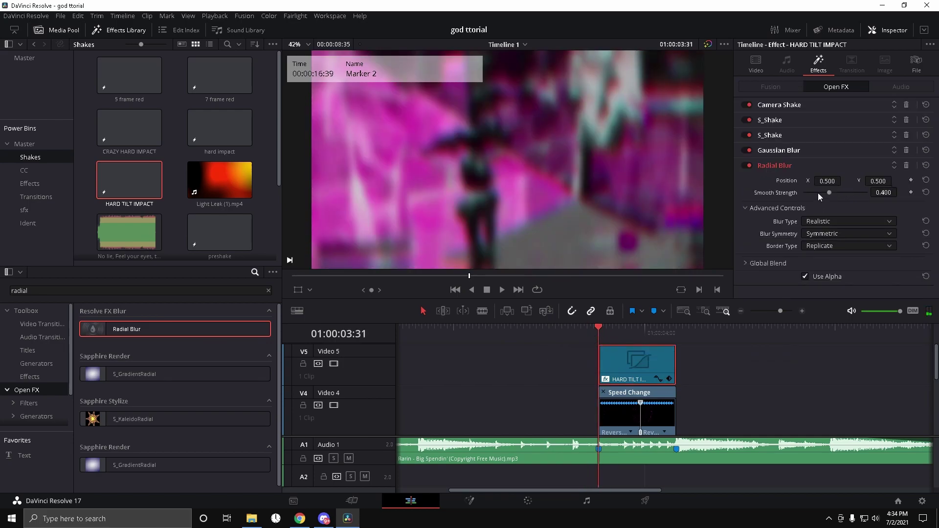
Step: Keyframe the Radial Blur Smooth Strength from 0.628 at 01:00:03:31 to 0.000 at about 01:00:03:46, and play it back
{"action": "left_click_drag", "start_coordinate": [836, 194], "coordinate": [843, 193]}
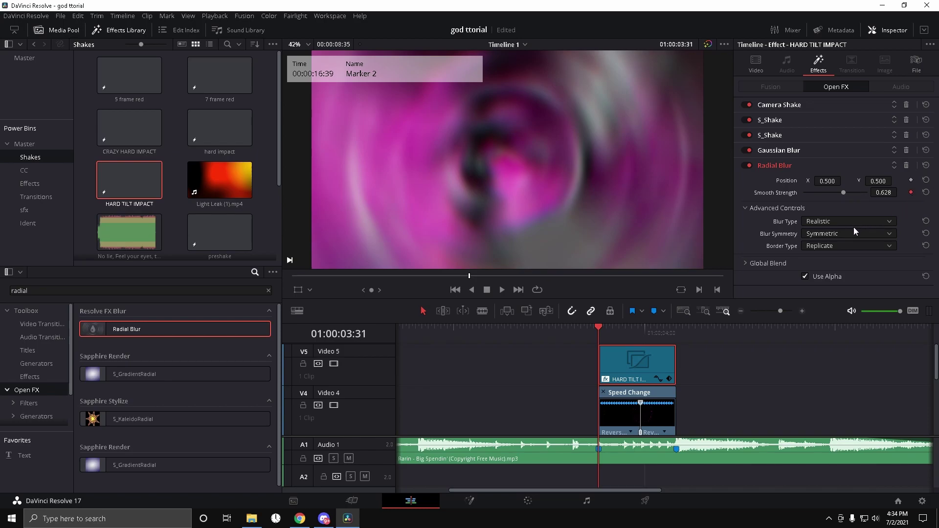
{"action": "key", "text": "space"}
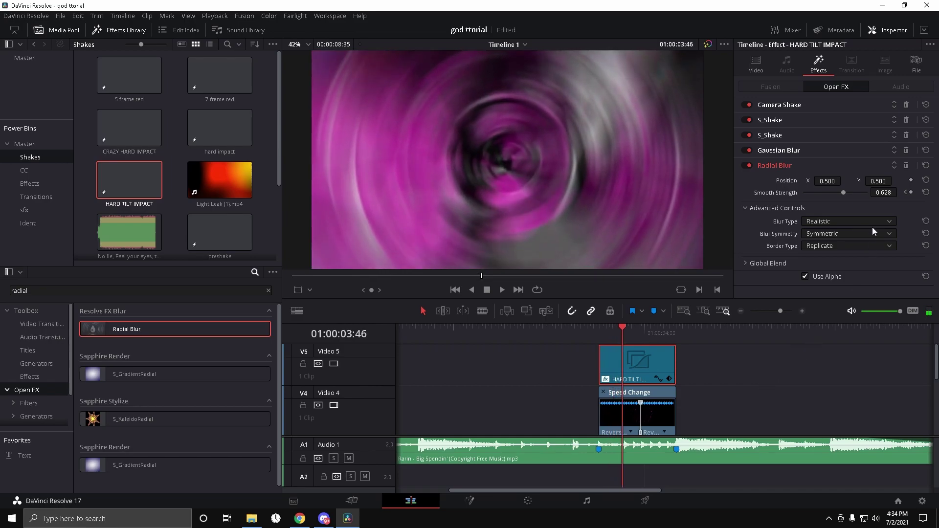
{"action": "left_click_drag", "start_coordinate": [838, 196], "coordinate": [712, 254]}
{"action": "left_click", "coordinate": [597, 334]}
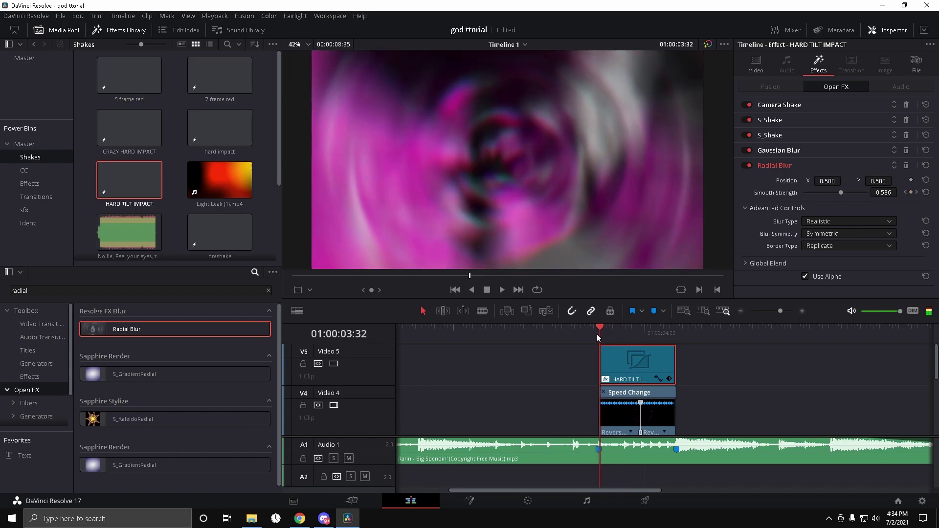
{"action": "left_click", "coordinate": [595, 335]}
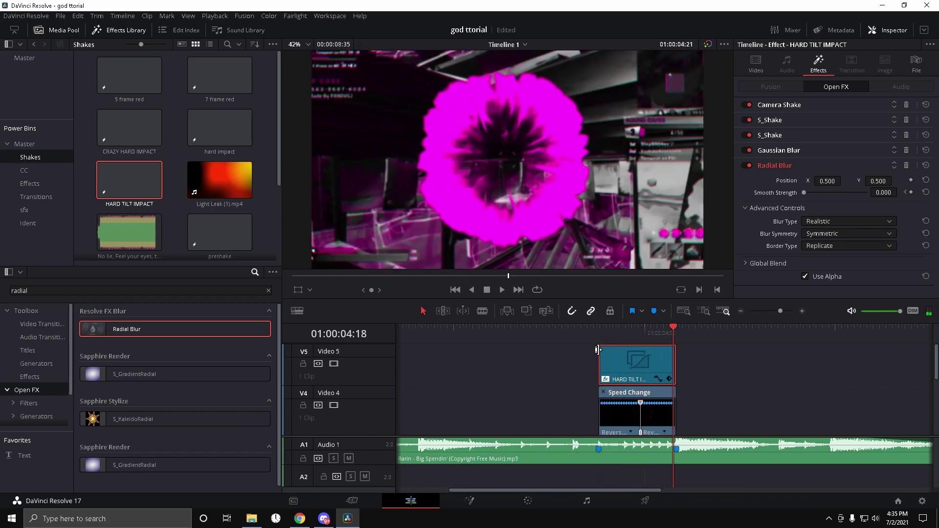
{"action": "left_click", "coordinate": [598, 335]}
{"action": "scroll", "coordinate": [759, 389], "scroll_direction": "down", "scroll_amount": 3}
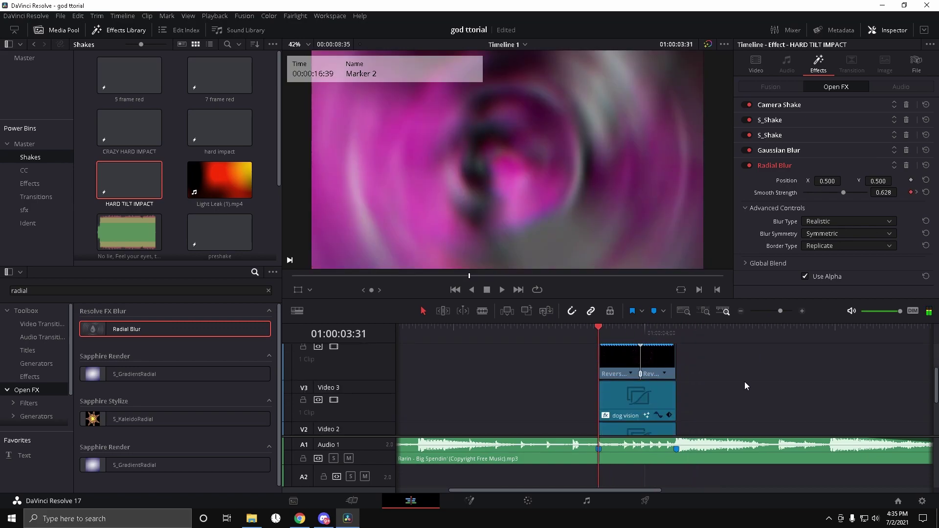
{"action": "scroll", "coordinate": [791, 370], "scroll_direction": "up", "scroll_amount": 3}
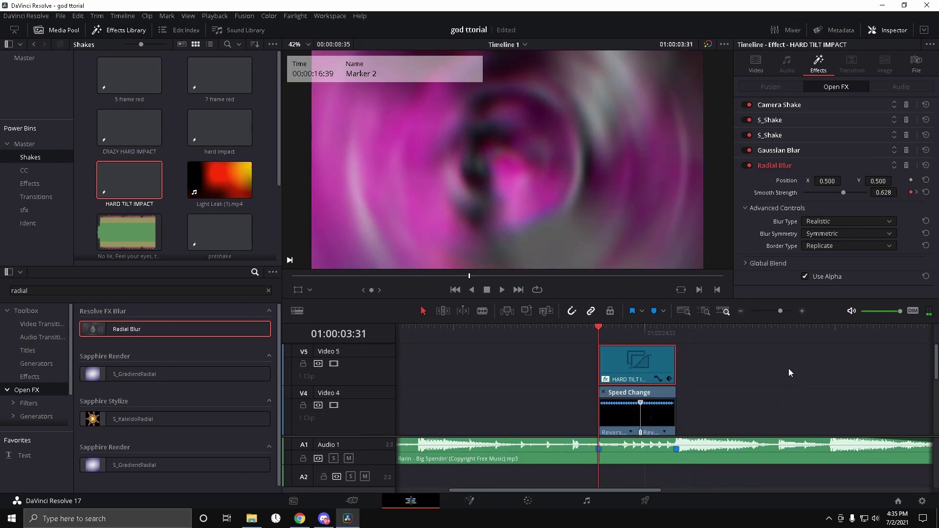
Step: Add the preshake preset from the Shakes bin on Video 6 directly above the HARD TILT IMPACT clip and play it back
{"action": "scroll", "coordinate": [158, 171], "scroll_direction": "down", "scroll_amount": 2}
{"action": "left_click_drag", "start_coordinate": [220, 171], "coordinate": [622, 367]}
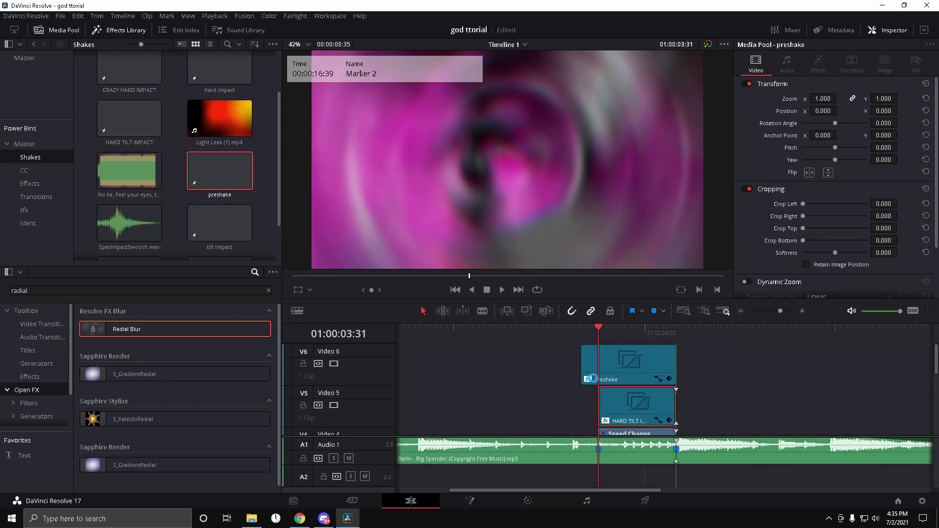
{"action": "key", "text": "space"}
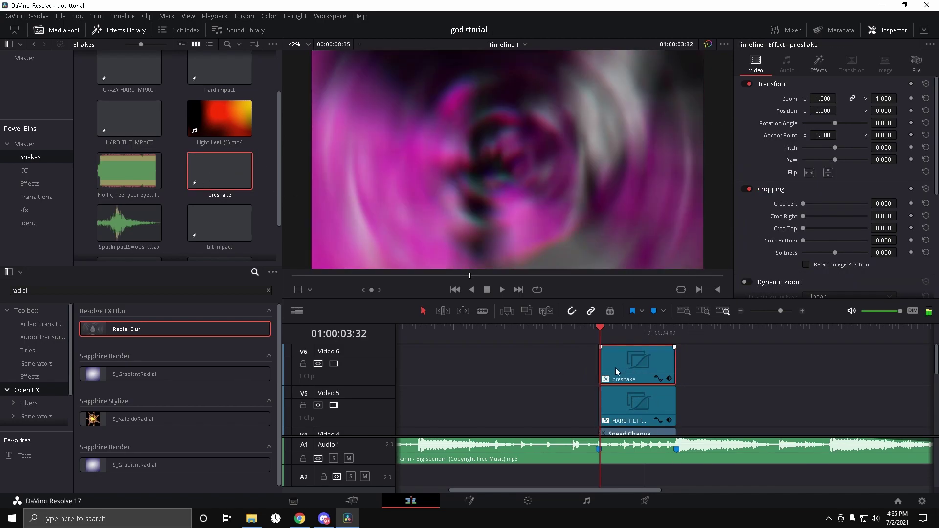
{"action": "left_click", "coordinate": [657, 336]}
{"action": "left_click", "coordinate": [647, 336]}
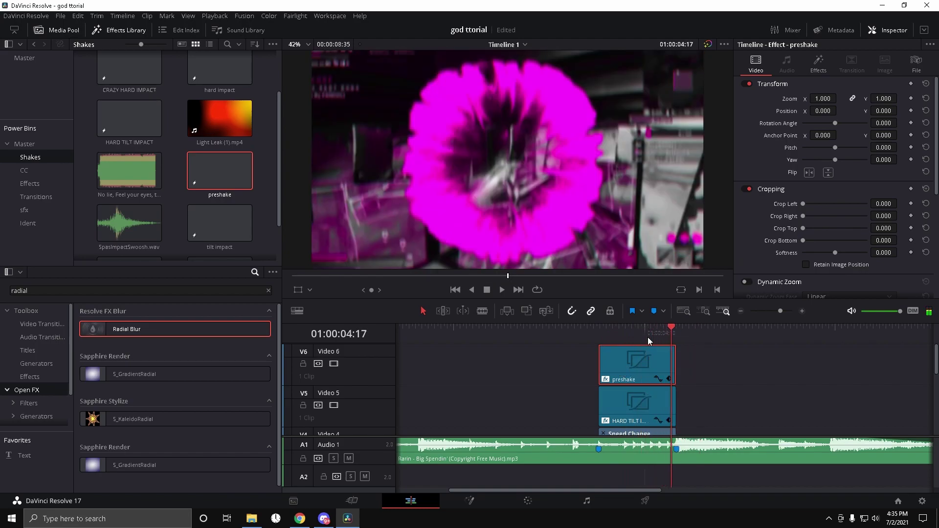
{"action": "left_click_drag", "start_coordinate": [641, 329], "coordinate": [600, 336]}
{"action": "scroll", "coordinate": [700, 378], "scroll_direction": "down", "scroll_amount": 5}
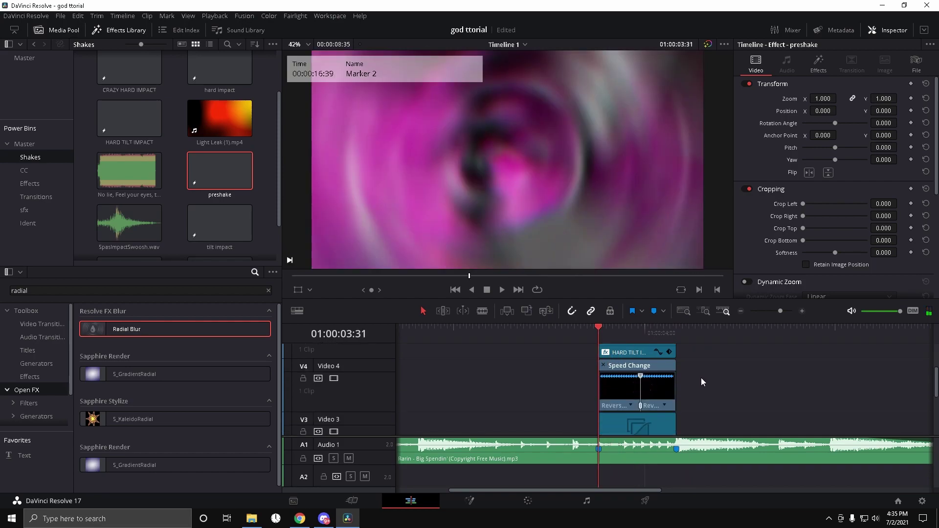
{"action": "scroll", "coordinate": [715, 376], "scroll_direction": "up", "scroll_amount": 4}
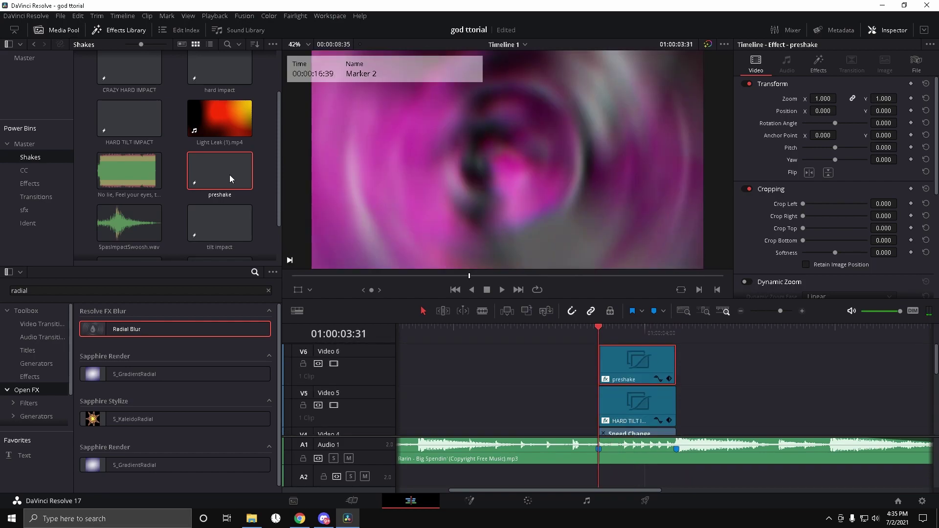
{"action": "scroll", "coordinate": [176, 152], "scroll_direction": "up", "scroll_amount": 2}
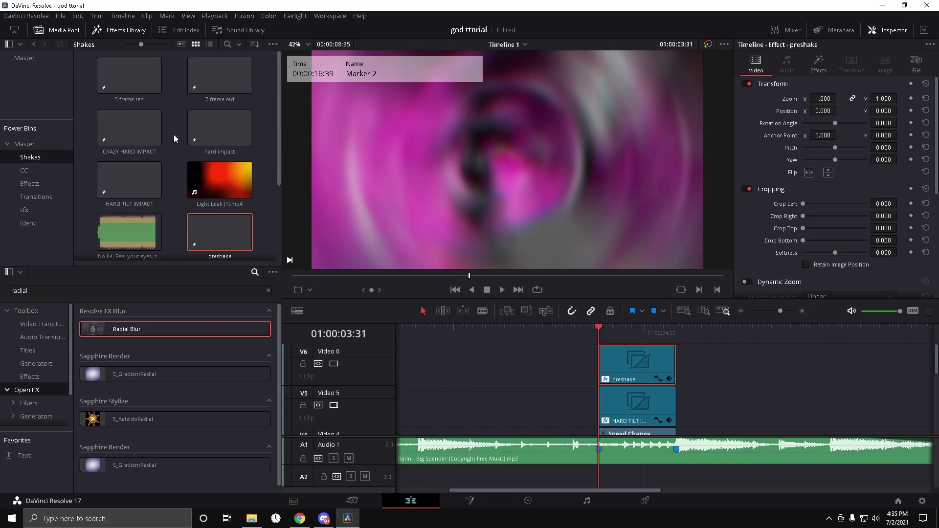
Step: Add an Adjustment Clip on Video 7 above the preshake clip and cut off everything past 01:00:04:20
{"action": "left_click", "coordinate": [39, 375]}
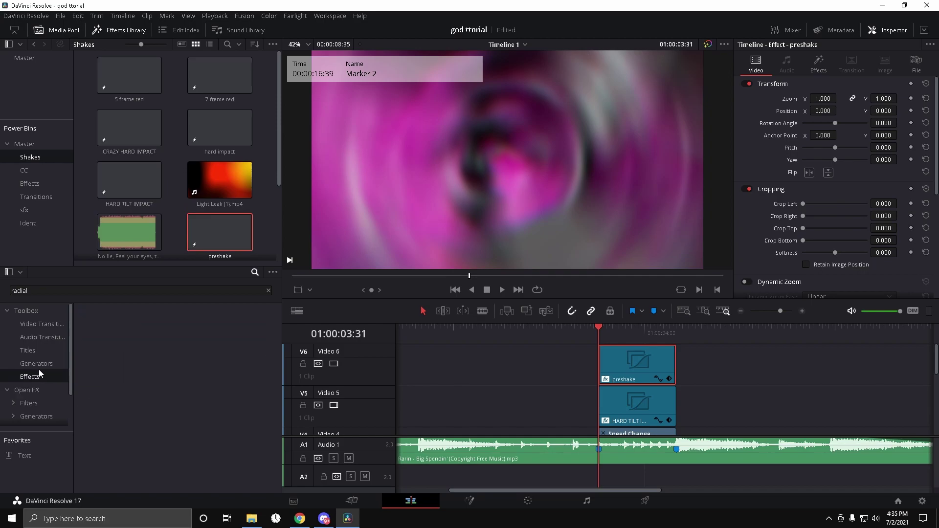
{"action": "left_click", "coordinate": [268, 290]}
{"action": "left_click_drag", "start_coordinate": [133, 330], "coordinate": [678, 356]}
{"action": "left_click", "coordinate": [674, 328]}
{"action": "left_click", "coordinate": [692, 359]}
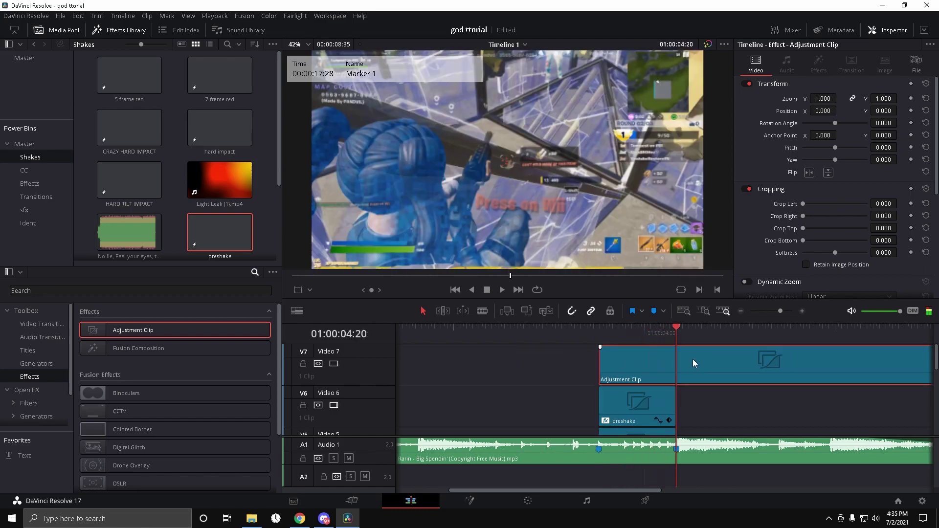
{"action": "key", "text": "ctrl+b"}
{"action": "left_click", "coordinate": [736, 351]}
{"action": "key", "text": "Delete"}
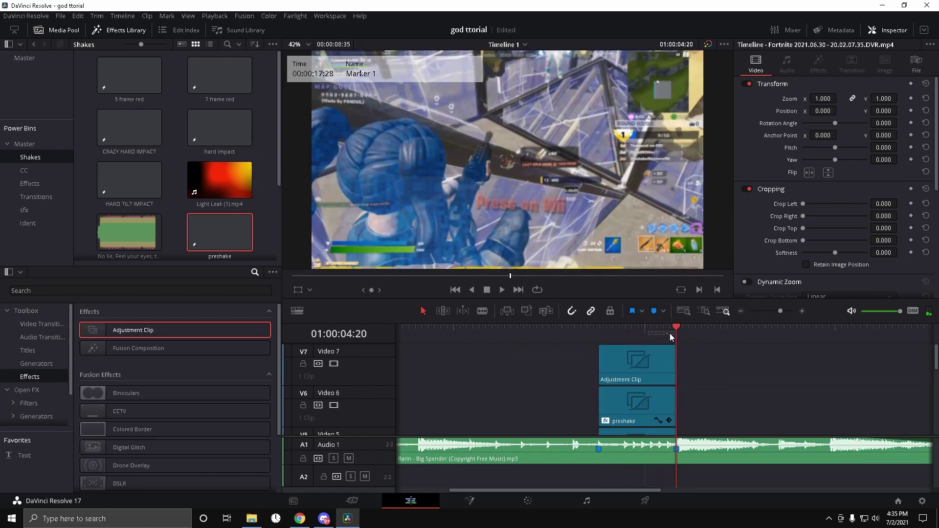
Step: Search the effects for "vig", apply the Resolve FX Vignette to the Adjustment Clip on Video 7 and open its settings
{"action": "left_click_drag", "start_coordinate": [670, 333], "coordinate": [648, 339]}
{"action": "left_click", "coordinate": [644, 362]}
{"action": "left_click", "coordinate": [143, 292]}
{"action": "type", "text": "vig"}
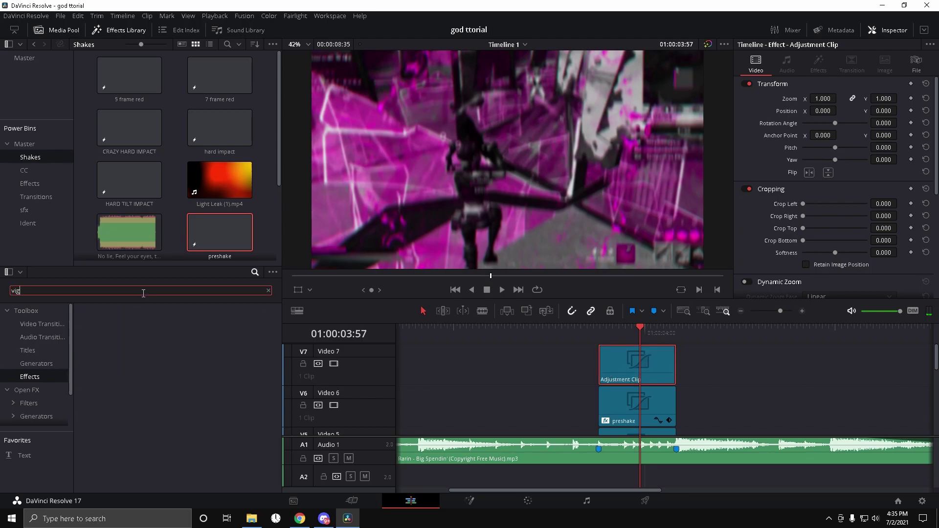
{"action": "left_click", "coordinate": [37, 387]}
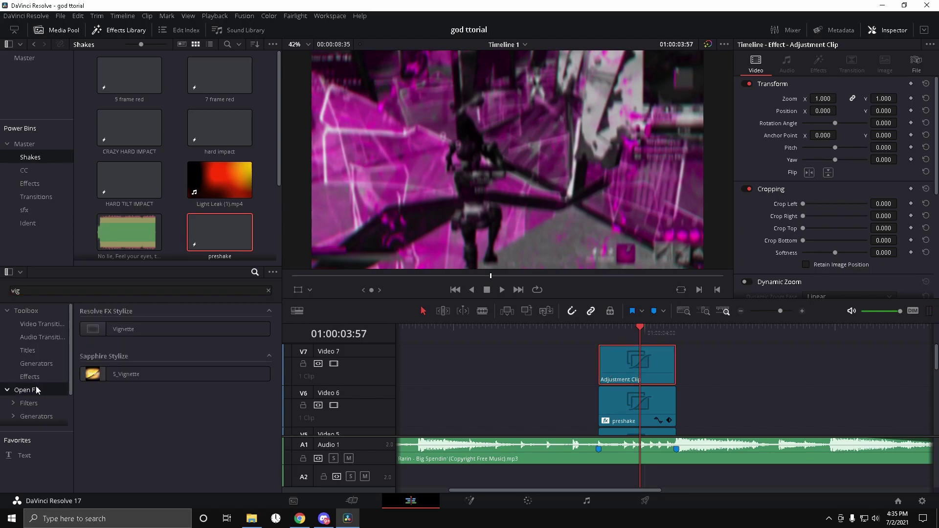
{"action": "left_click_drag", "start_coordinate": [137, 333], "coordinate": [601, 342]}
{"action": "left_click", "coordinate": [819, 64]}
Step: Keyframe the Vignette Size on the Adjustment Clip from 1.000 down to 0.125 at 01:00:04:19
{"action": "key", "text": "Right"}
{"action": "key", "text": "Right"}
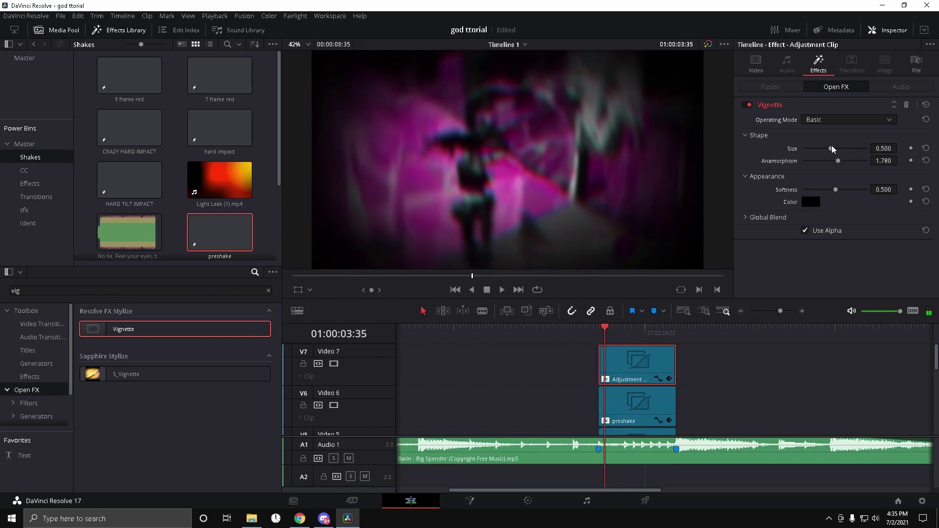
{"action": "left_click_drag", "start_coordinate": [832, 149], "coordinate": [874, 154]}
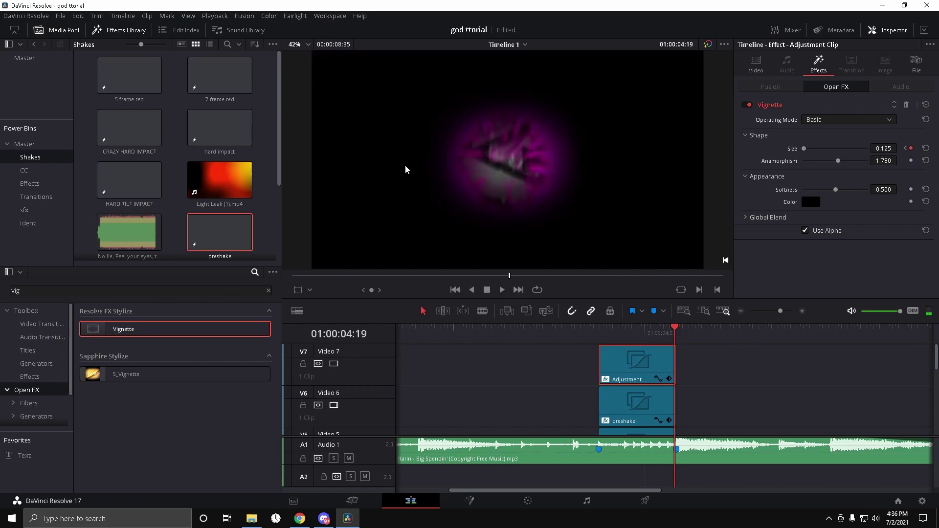
Step: Play back and scrub the closing vignette together with the layered effects between 01:00:03:31 and 01:00:04:20
{"action": "left_click", "coordinate": [640, 341]}
{"action": "key", "text": "space"}
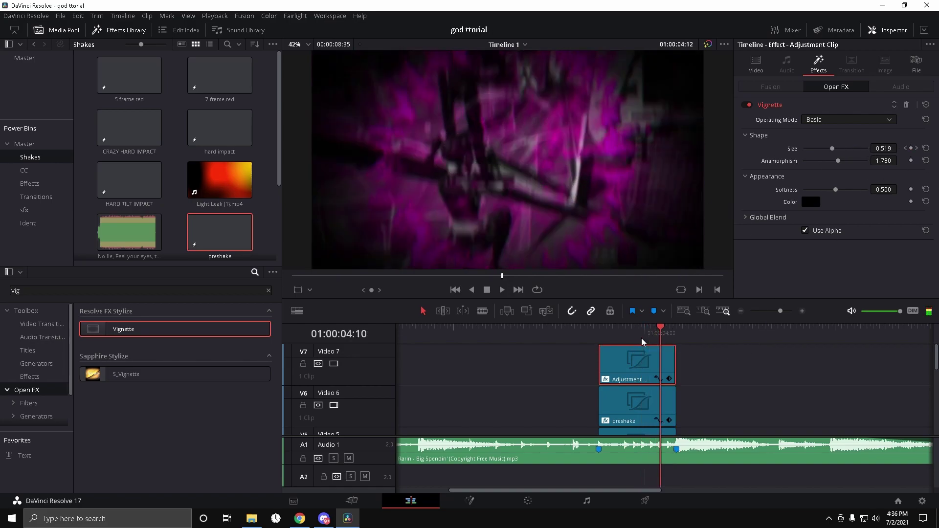
{"action": "left_click", "coordinate": [645, 341]}
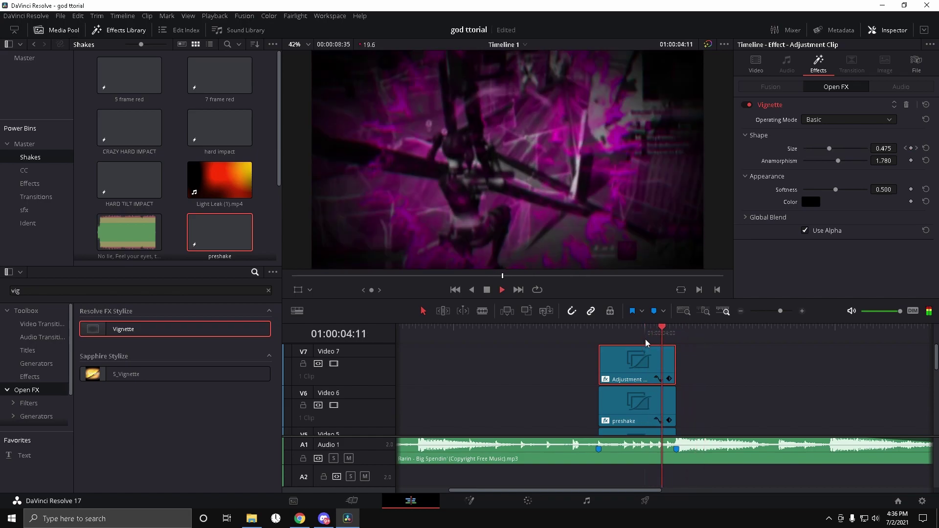
{"action": "left_click", "coordinate": [611, 337]}
{"action": "left_click", "coordinate": [605, 340]}
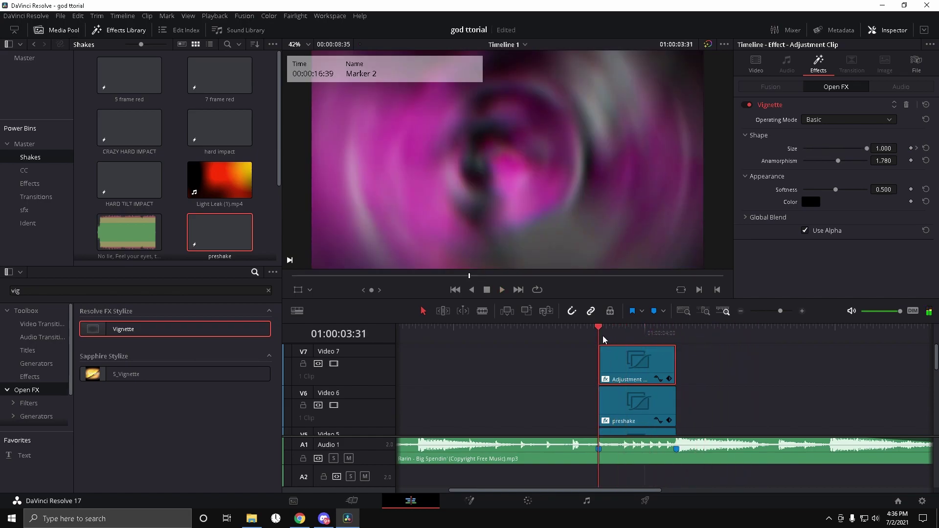
{"action": "key", "text": "space"}
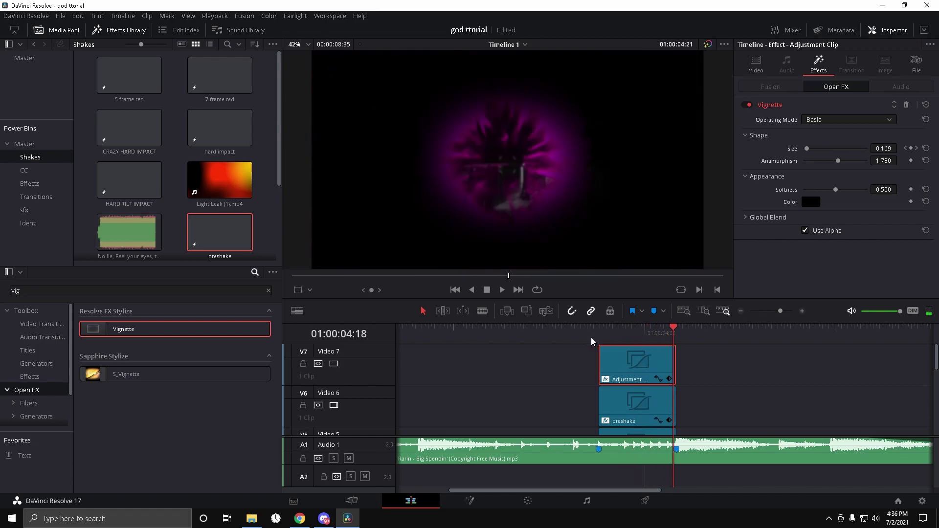
{"action": "left_click", "coordinate": [639, 337]}
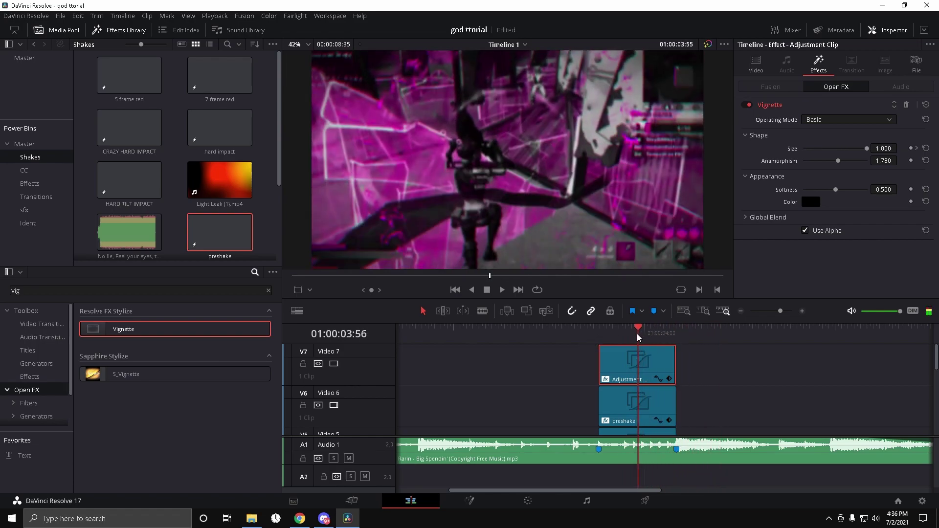
{"action": "left_click", "coordinate": [670, 342]}
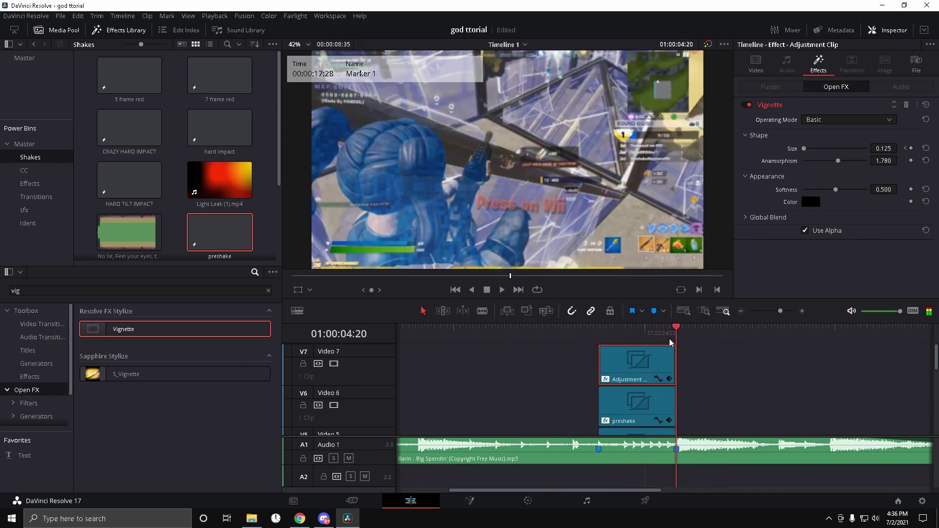
{"action": "left_click_drag", "start_coordinate": [672, 335], "coordinate": [639, 337]}
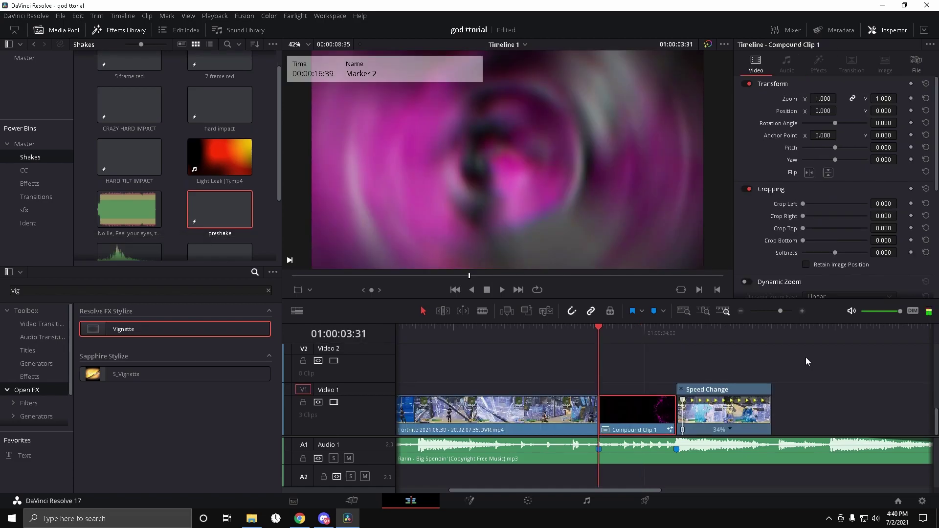
Step: Add the HARD TILT IMPACT preset from the Shakes bin on Video 2 at 01:00:04:20, above the speed-changed gameplay clip
{"action": "left_click_drag", "start_coordinate": [780, 311], "coordinate": [778, 312]}
{"action": "left_click_drag", "start_coordinate": [676, 334], "coordinate": [689, 337]}
{"action": "left_click_drag", "start_coordinate": [778, 311], "coordinate": [784, 315]}
{"action": "scroll", "coordinate": [748, 358], "scroll_direction": "up", "scroll_amount": 1}
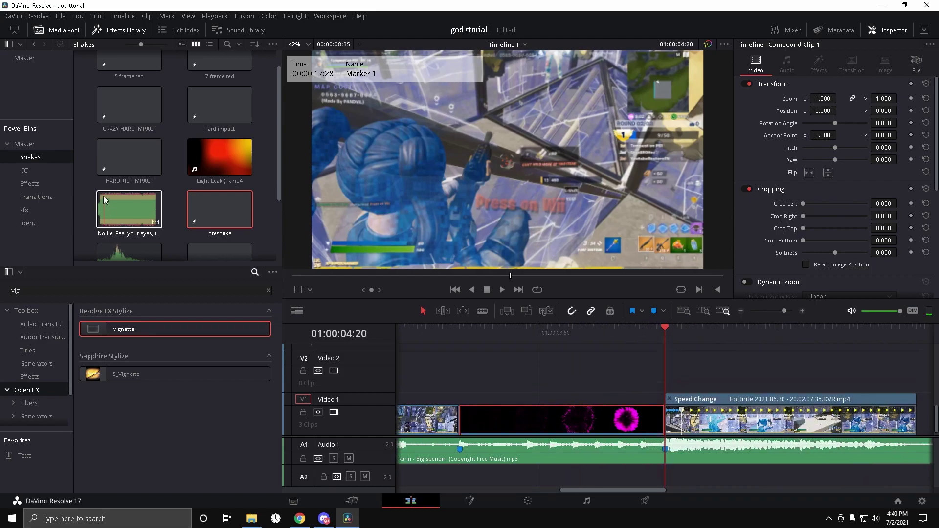
{"action": "left_click_drag", "start_coordinate": [128, 161], "coordinate": [675, 372]}
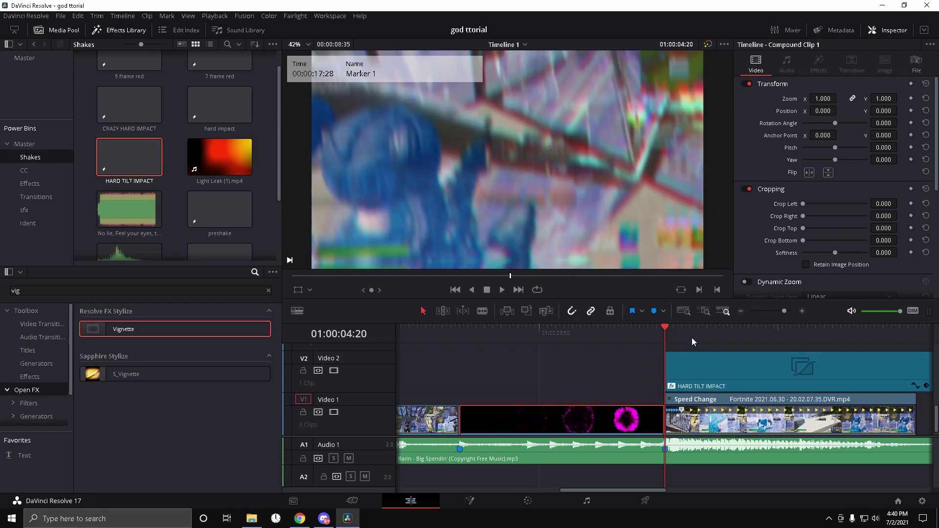
Step: Add the flicker preset from the Effects bin on Video 3 at 01:00:04:20, spanning the speed-changed gameplay clip
{"action": "scroll", "coordinate": [694, 382], "scroll_direction": "up", "scroll_amount": 3}
{"action": "left_click", "coordinate": [29, 184]}
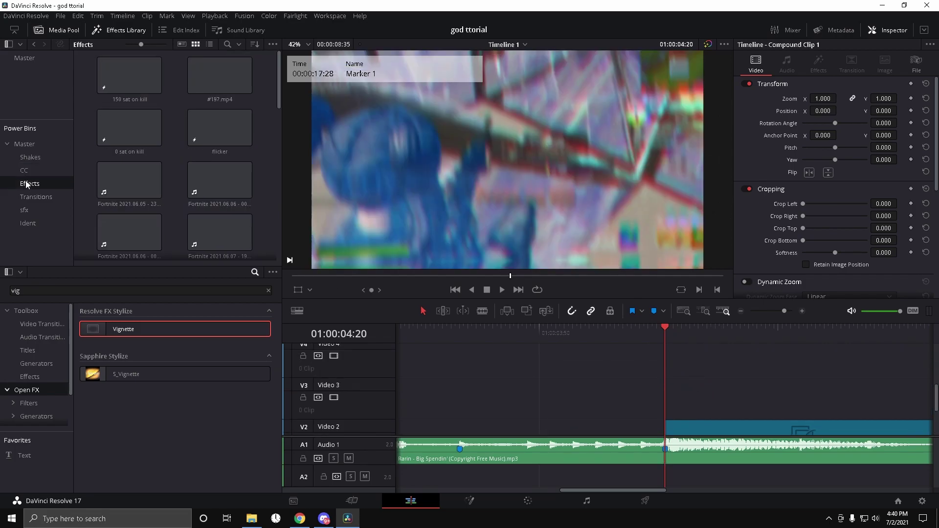
{"action": "left_click_drag", "start_coordinate": [219, 128], "coordinate": [685, 408]}
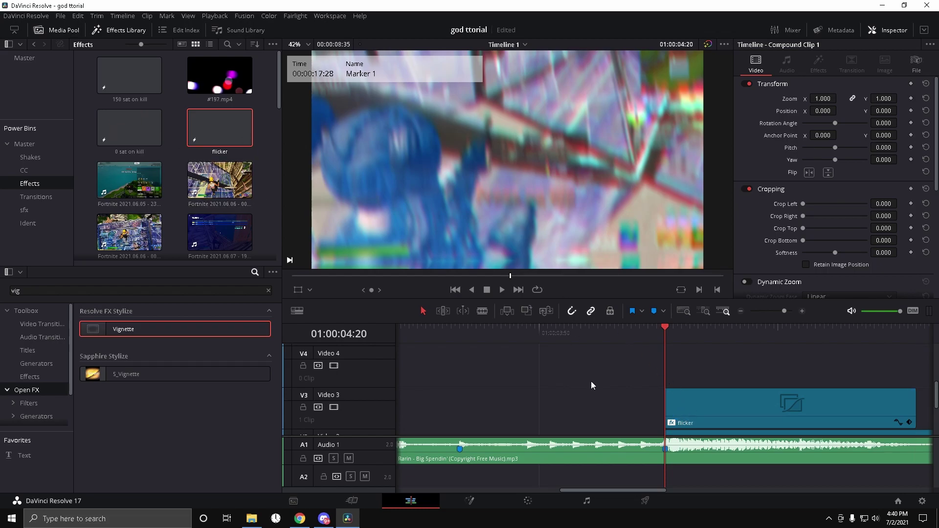
Step: Add the 0 sat on kill preset on Video 4 at 01:00:04:20, trim it to half the flicker clip's length and fade it out
{"action": "left_click_drag", "start_coordinate": [129, 128], "coordinate": [670, 364]}
{"action": "scroll", "coordinate": [756, 332], "scroll_direction": "down", "scroll_amount": 3}
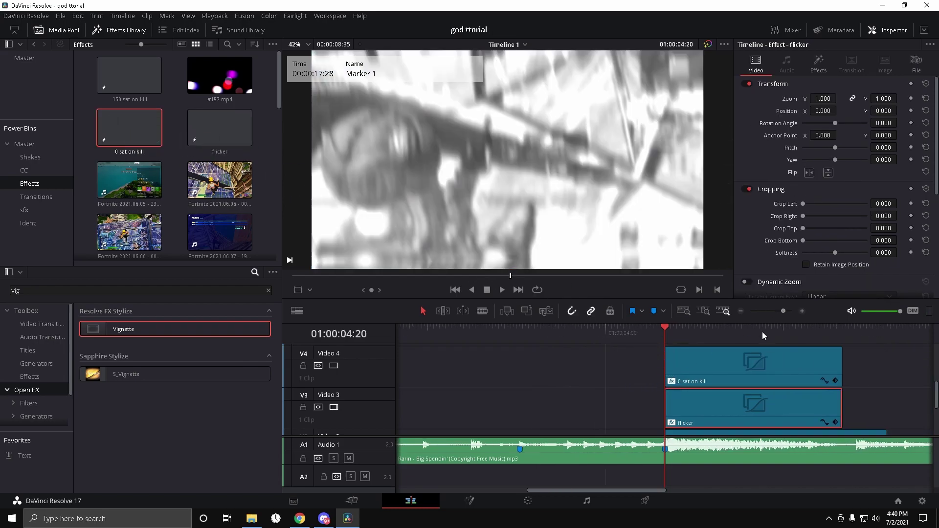
{"action": "left_click", "coordinate": [754, 333]}
{"action": "left_click_drag", "start_coordinate": [844, 374], "coordinate": [754, 374]}
Step: Play back and scrub the layered impact, flicker and desaturation effects from 01:00:04:20
{"action": "left_click", "coordinate": [665, 332]}
{"action": "key", "text": "space"}
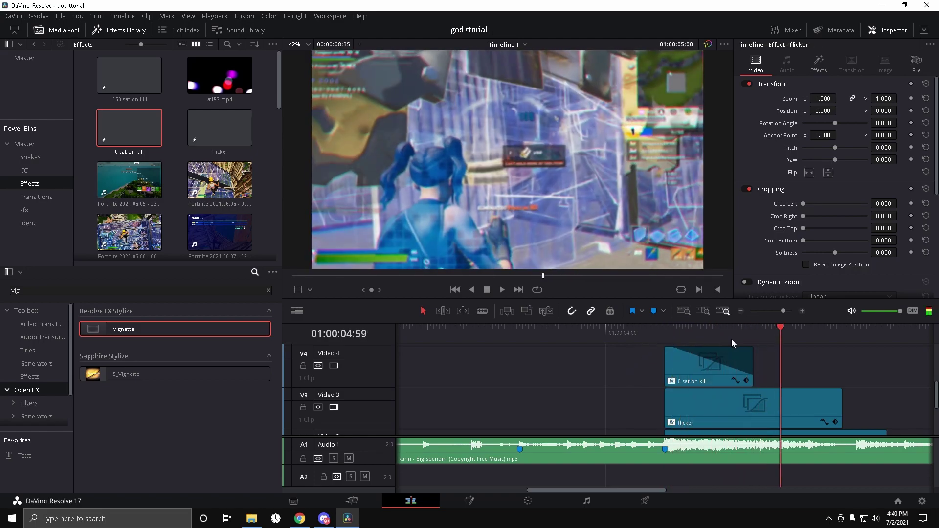
{"action": "key", "text": "space"}
{"action": "scroll", "coordinate": [847, 395], "scroll_direction": "down", "scroll_amount": 3}
{"action": "left_click", "coordinate": [847, 393]}
{"action": "scroll", "coordinate": [846, 391], "scroll_direction": "up", "scroll_amount": 3}
{"action": "left_click_drag", "start_coordinate": [699, 334], "coordinate": [665, 345]}
{"action": "scroll", "coordinate": [630, 373], "scroll_direction": "down", "scroll_amount": 3}
{"action": "scroll", "coordinate": [630, 374], "scroll_direction": "down", "scroll_amount": 1}
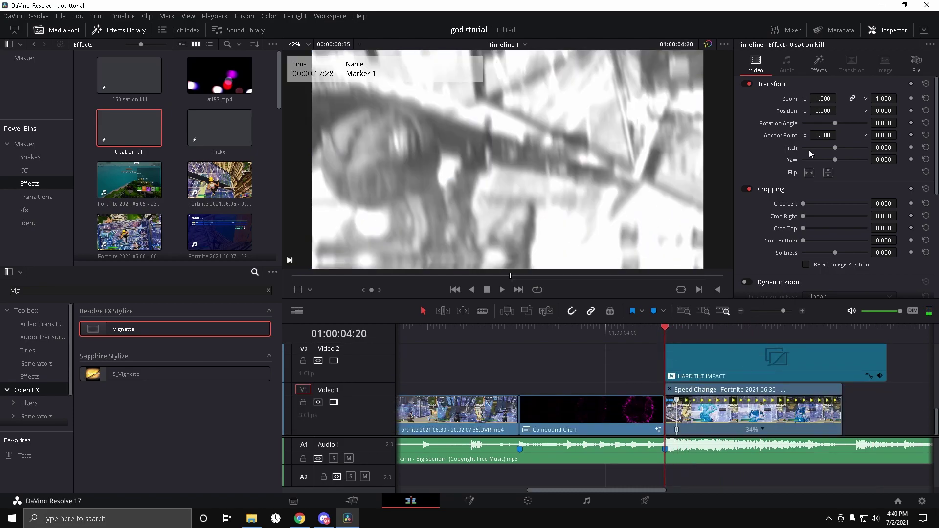
Step: Shrink the editing window and arrange the god tempest sfx and Sound (7) files on the desktop beside it
{"action": "left_click", "coordinate": [904, 5]}
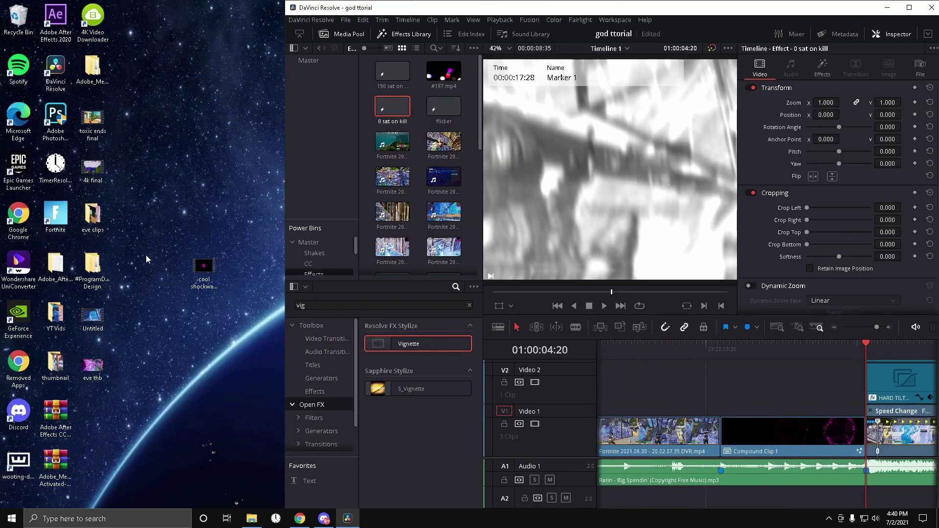
{"action": "left_click", "coordinate": [287, 102]}
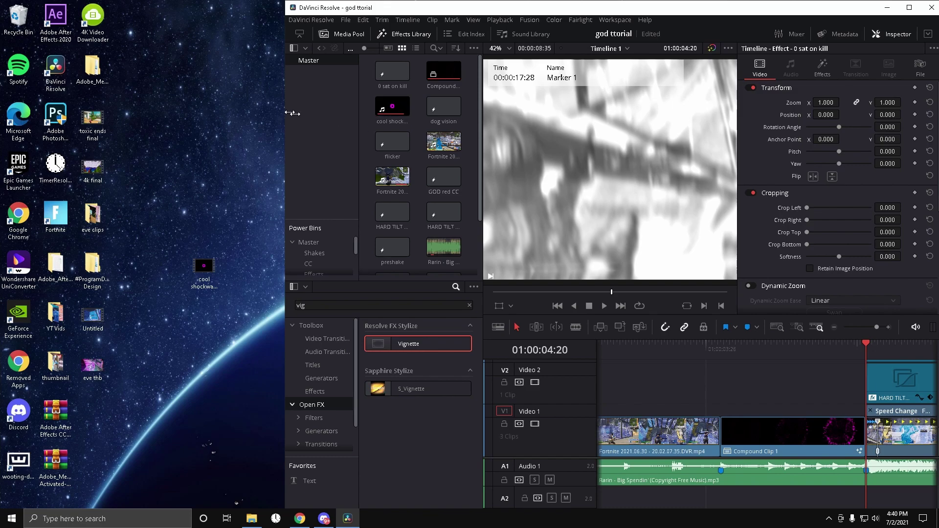
{"action": "left_click", "coordinate": [887, 9]}
{"action": "left_click_drag", "start_coordinate": [425, 169], "coordinate": [165, 217]}
{"action": "left_click_drag", "start_coordinate": [429, 214], "coordinate": [162, 273]}
{"action": "left_click", "coordinate": [346, 518]}
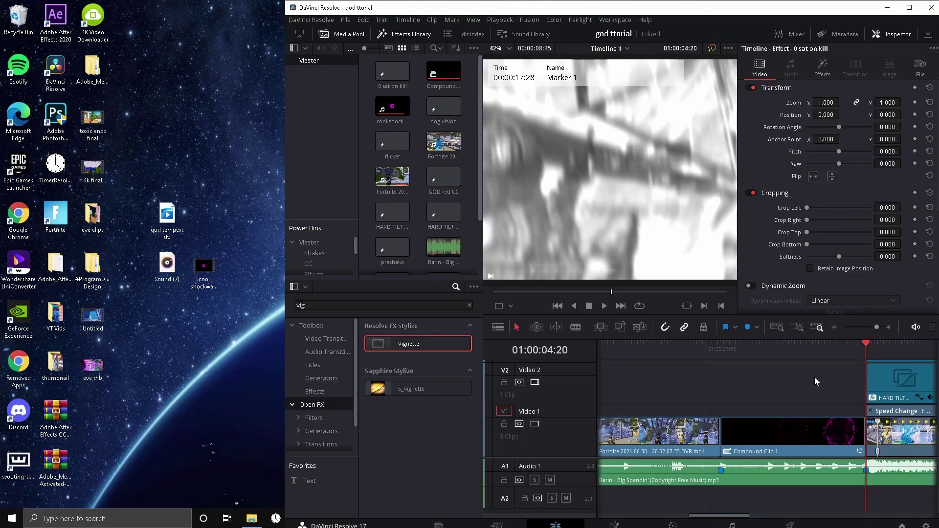
Step: Place god tempest sfx from the desktop on Audio 2 and enlarge the editing window to full screen again
{"action": "left_click_drag", "start_coordinate": [167, 215], "coordinate": [680, 497]}
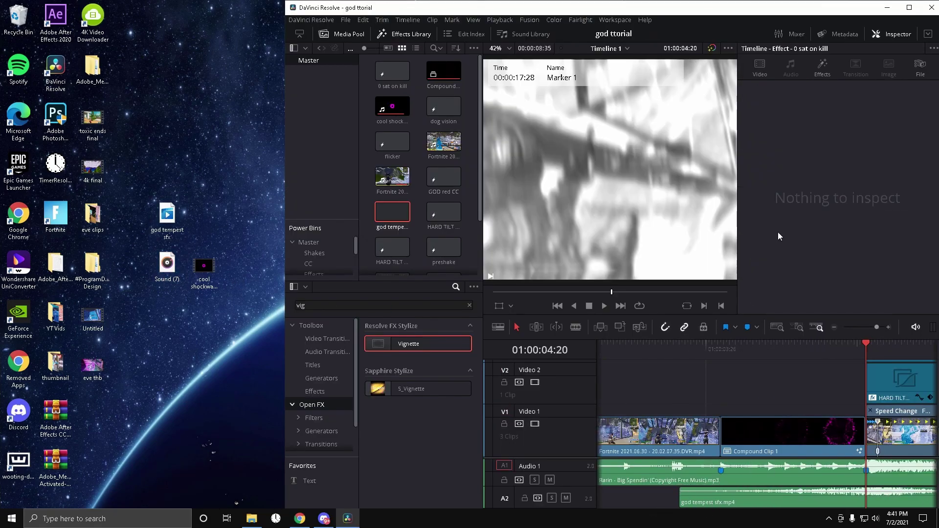
{"action": "left_click", "coordinate": [909, 9]}
{"action": "left_click", "coordinate": [663, 469]}
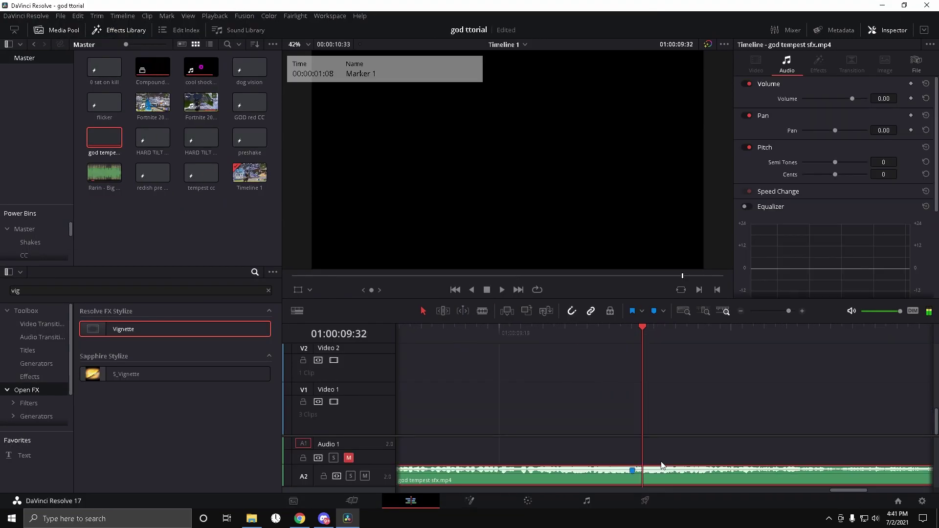
Step: Fine-tune the marker on the god tempest sfx clip to 01:00:09:31 and listen to the clip with Audio 1 muted
{"action": "mouse_move", "coordinate": [789, 311]}
{"action": "left_mouse_down"}
{"action": "mouse_move", "coordinate": [781, 315]}
{"action": "mouse_move", "coordinate": [795, 318]}
{"action": "left_mouse_up"}
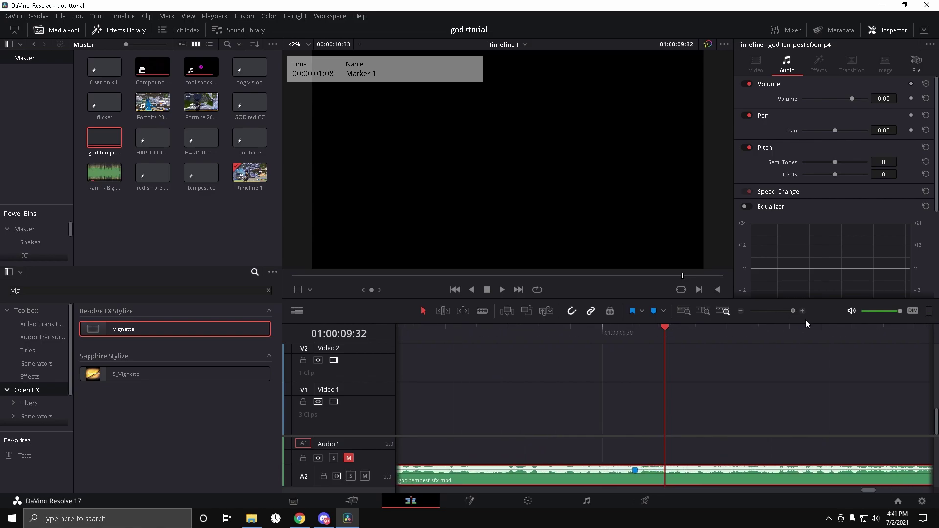
{"action": "mouse_move", "coordinate": [675, 345]}
{"action": "left_mouse_down"}
{"action": "mouse_move", "coordinate": [447, 362]}
{"action": "mouse_move", "coordinate": [654, 372]}
{"action": "left_mouse_up"}
{"action": "key", "text": "Left"}
{"action": "key", "text": "Left"}
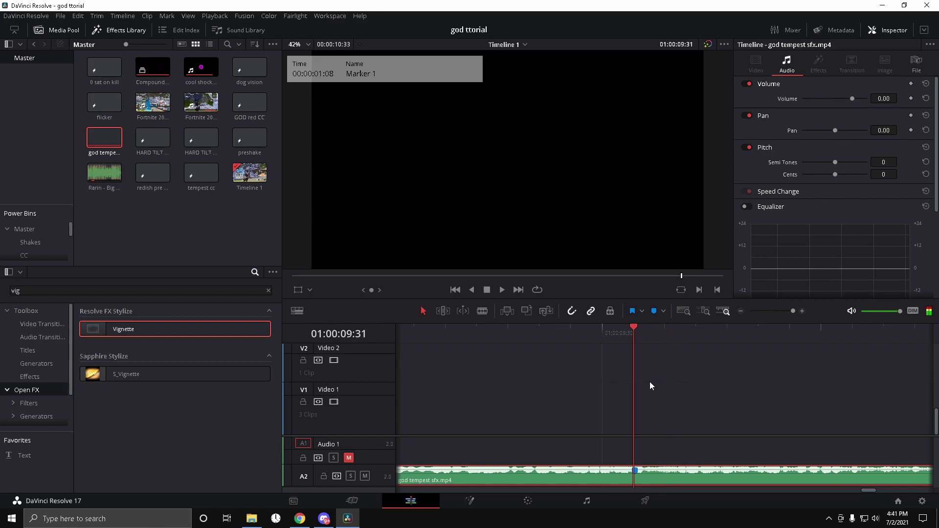
{"action": "mouse_move", "coordinate": [635, 471]}
{"action": "left_mouse_down"}
{"action": "mouse_move", "coordinate": [602, 474]}
{"action": "mouse_move", "coordinate": [634, 471]}
{"action": "left_mouse_up"}
{"action": "key", "text": "space"}
{"action": "key", "text": "space"}
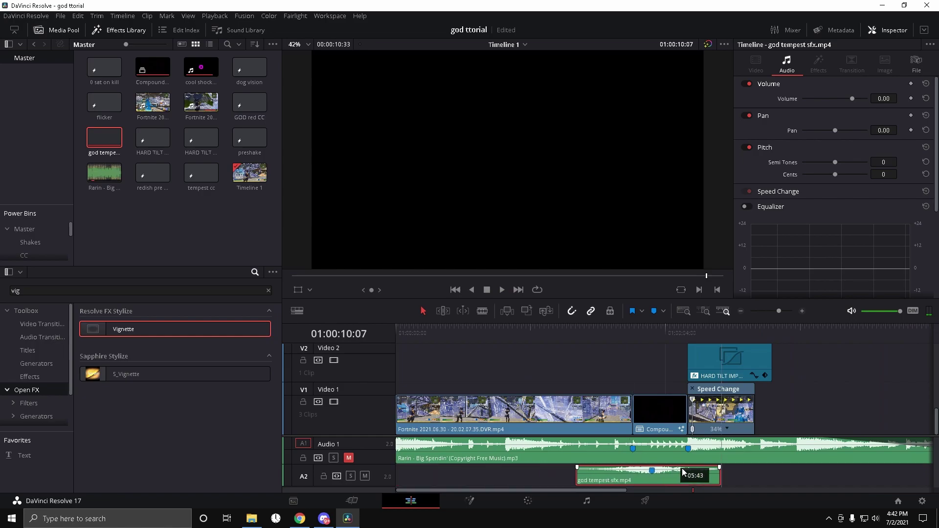
Step: Align the god tempest sfx marker with the music marker at 01:00:04:20 and play it back together with the unmuted music
{"action": "left_click_drag", "start_coordinate": [674, 469], "coordinate": [708, 469]}
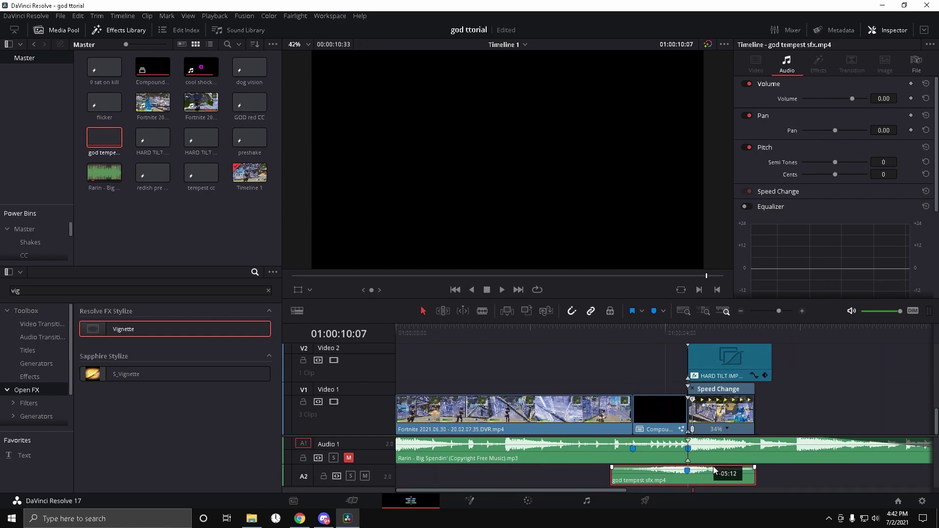
{"action": "left_click", "coordinate": [650, 341]}
{"action": "key", "text": "space"}
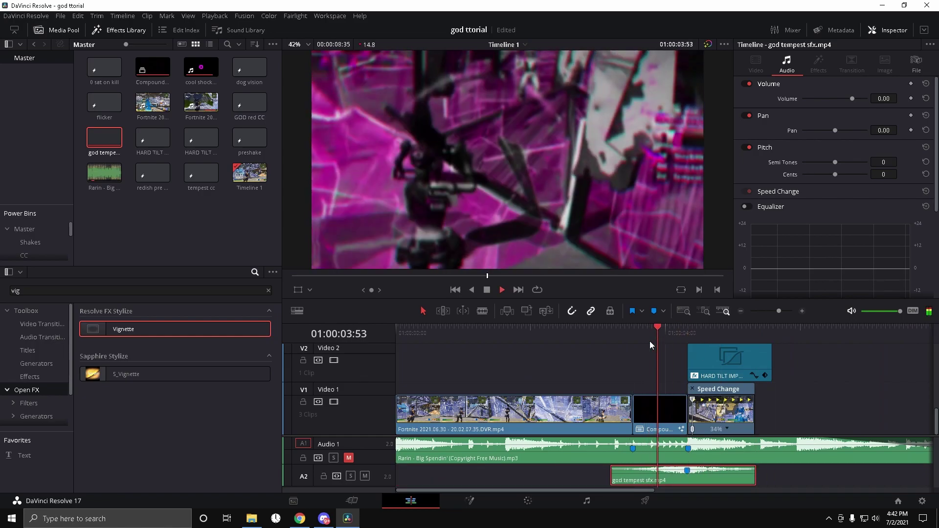
{"action": "left_click_drag", "start_coordinate": [693, 334], "coordinate": [649, 334]}
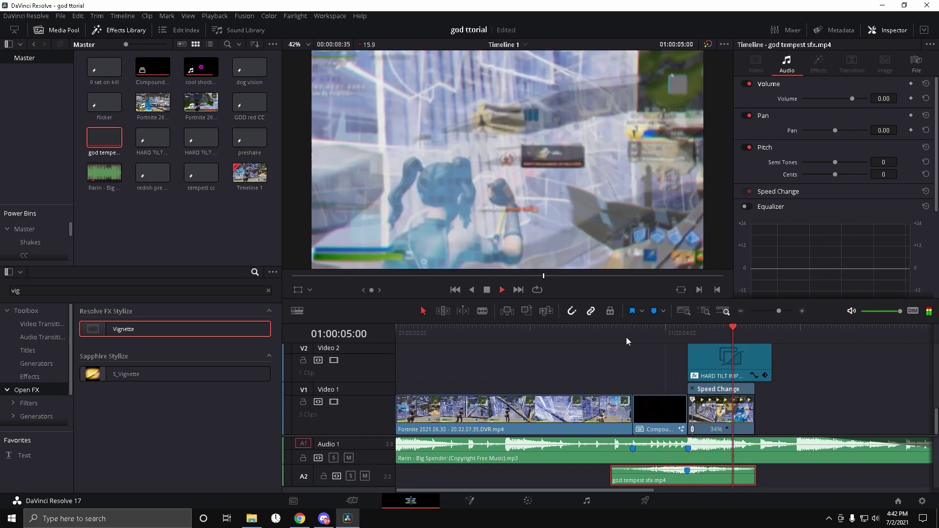
{"action": "left_click_drag", "start_coordinate": [695, 329], "coordinate": [692, 333]}
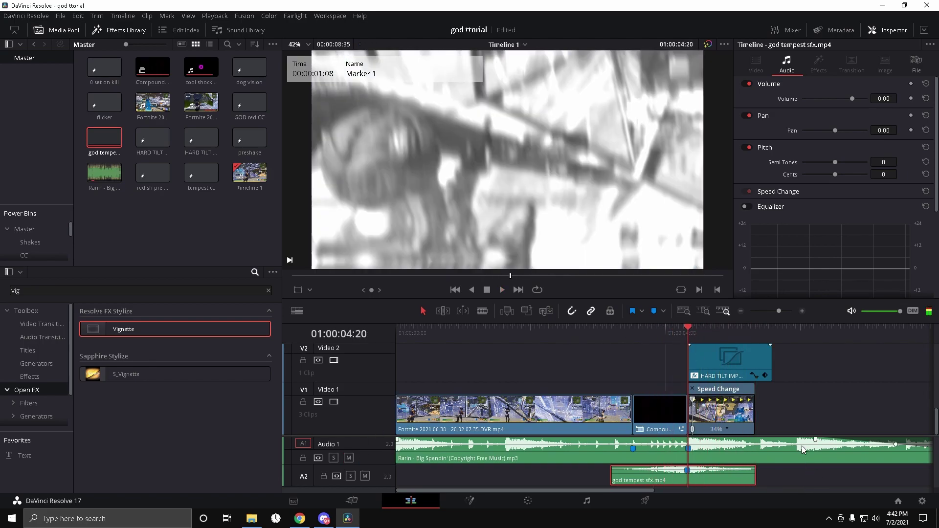
Step: Place Sound (7).mp3 from the desktop on Audio 3, starting where Compound Clip 1 begins
{"action": "left_click", "coordinate": [904, 5]}
{"action": "left_click_drag", "start_coordinate": [167, 264], "coordinate": [665, 495]}
{"action": "left_click", "coordinate": [908, 7]}
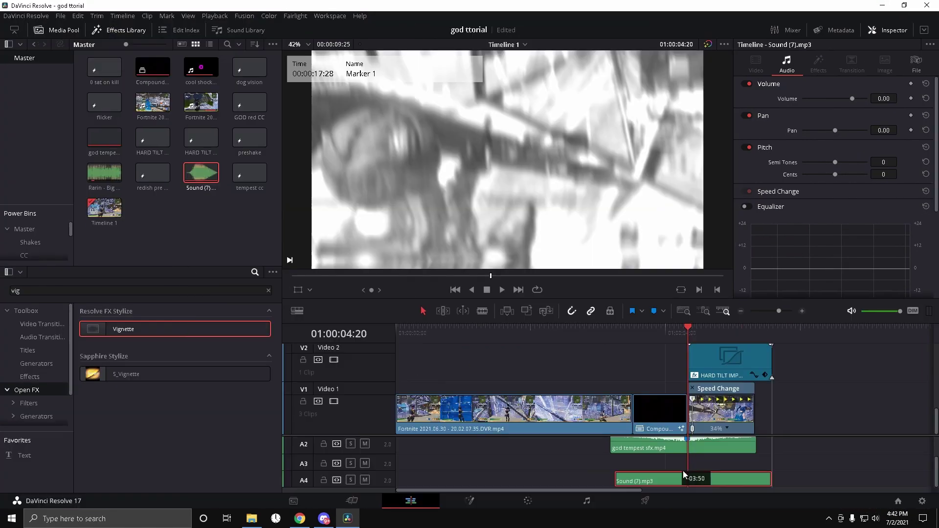
{"action": "left_click_drag", "start_coordinate": [684, 477], "coordinate": [684, 483]}
{"action": "left_click_drag", "start_coordinate": [393, 490], "coordinate": [397, 498]}
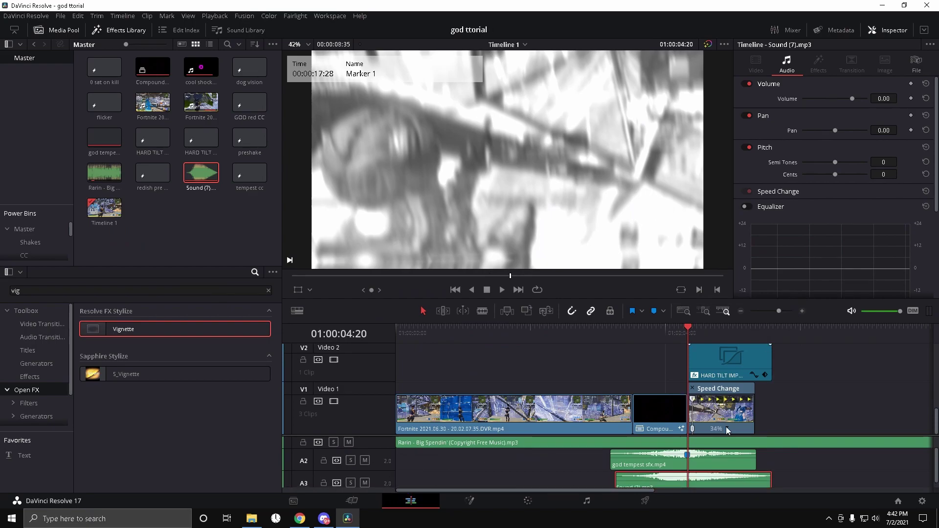
{"action": "left_click_drag", "start_coordinate": [710, 488], "coordinate": [714, 488]}
{"action": "left_click_drag", "start_coordinate": [778, 311], "coordinate": [781, 317]}
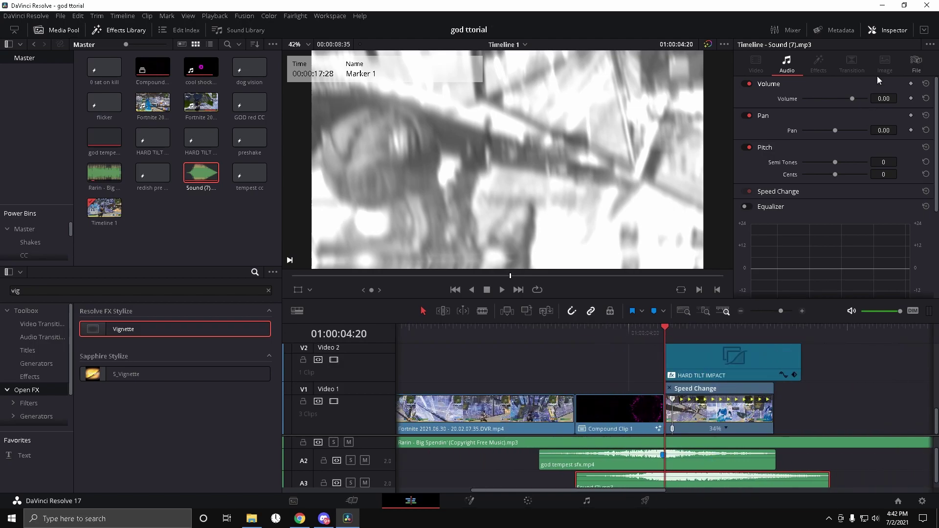
Step: Set the Sound (7).mp3 volume on Audio 3 to -5.00 and play the transition to check the mix
{"action": "key", "text": "Return"}
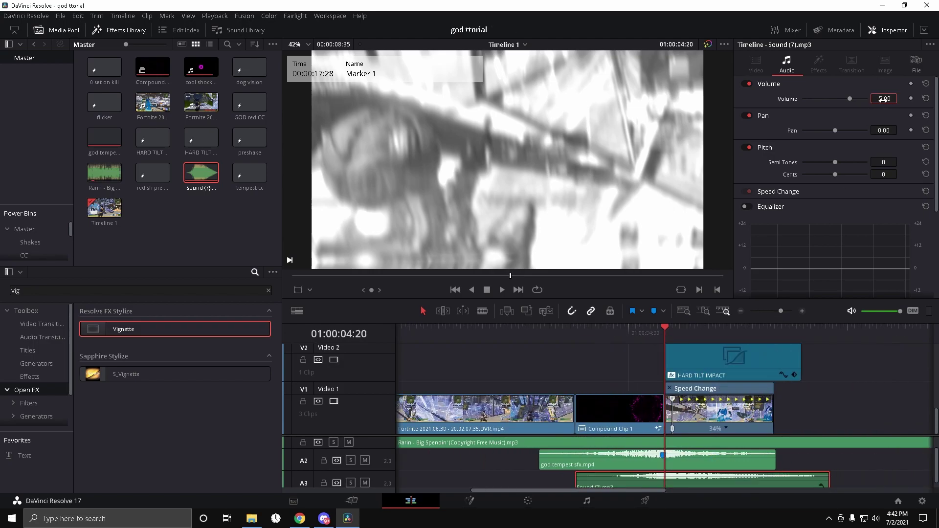
{"action": "left_click", "coordinate": [614, 341]}
{"action": "key", "text": "space"}
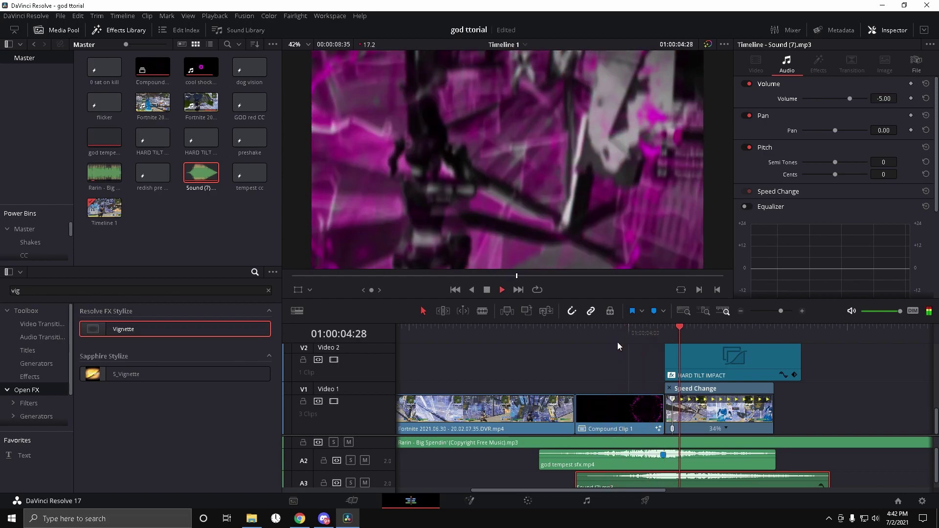
{"action": "key", "text": "space"}
Step: Play back the edit with the sound effects layered on Audio 2, Audio 3 and Audio 4
{"action": "left_click", "coordinate": [463, 372]}
{"action": "key", "text": "space"}
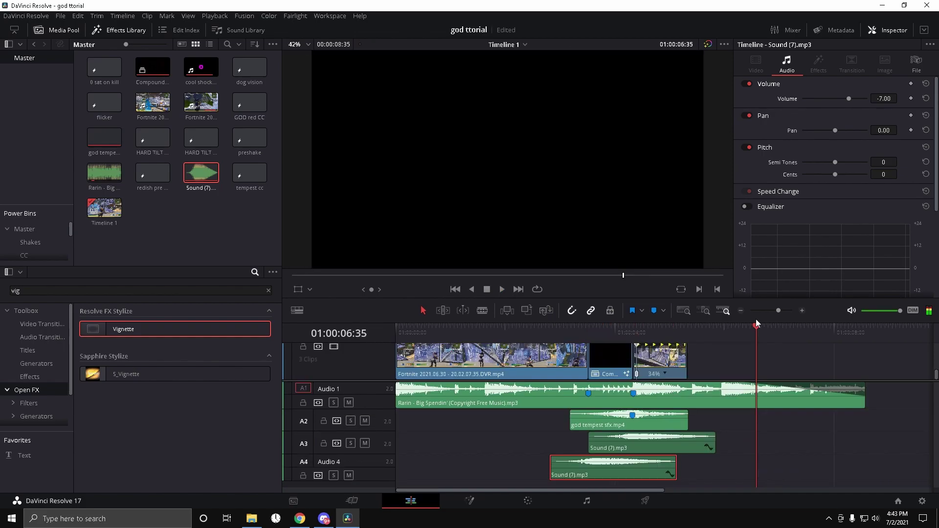
{"action": "left_click_drag", "start_coordinate": [781, 311], "coordinate": [777, 311]}
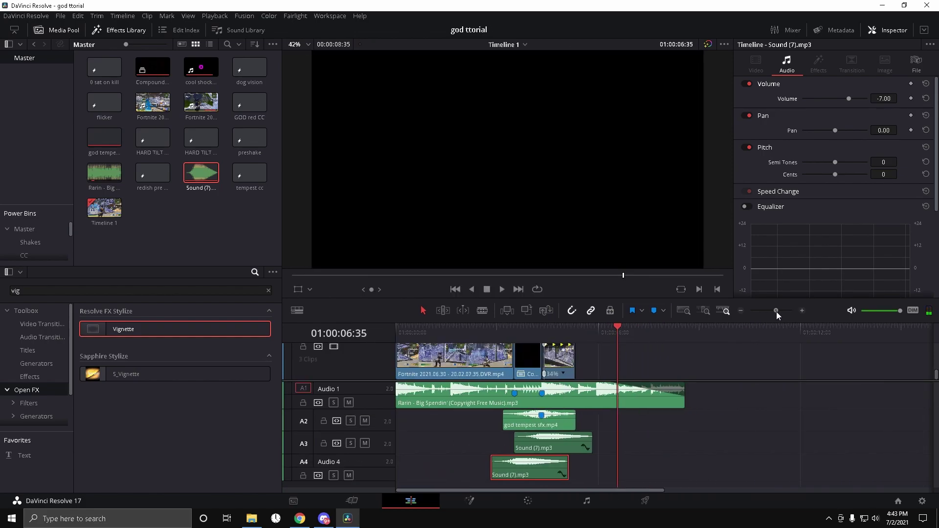